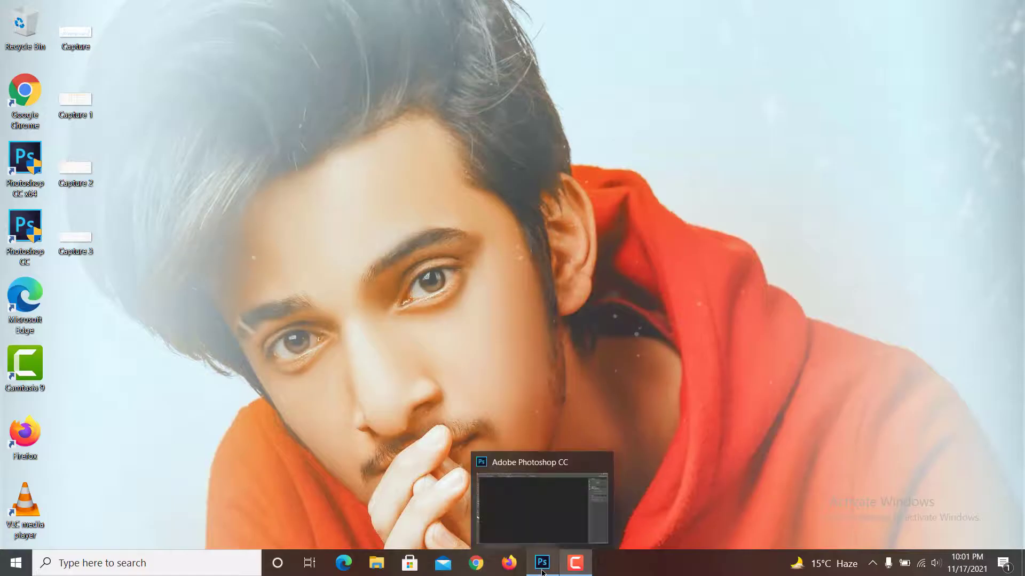
# Step: Restore the Photoshop CC window from the taskbar so it fills the screen
pyautogui.click(534, 531)
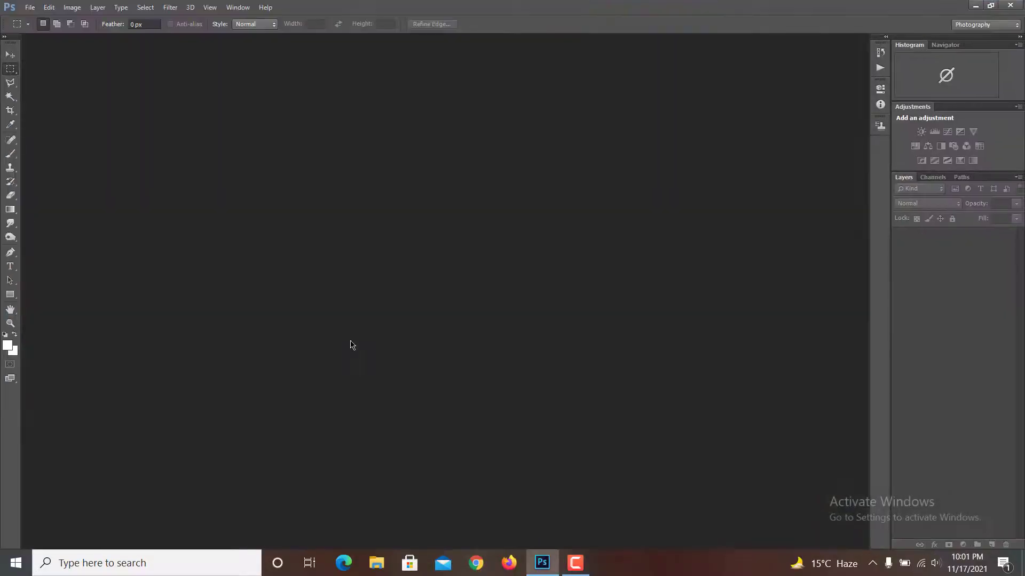
# Step: Open DSC_0347.JPG as a docked tab, fit it to the window, and duplicate the background as Layer 1
pyautogui.click(11, 56)
pyautogui.hotkey('ctrl', 'o')
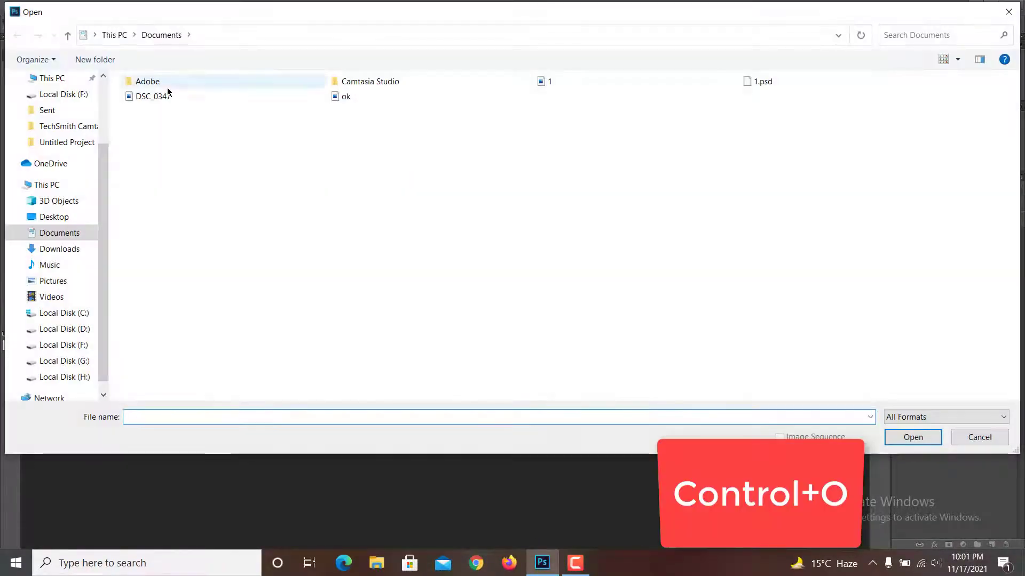
pyautogui.click(165, 97)
pyautogui.doubleClick(165, 98)
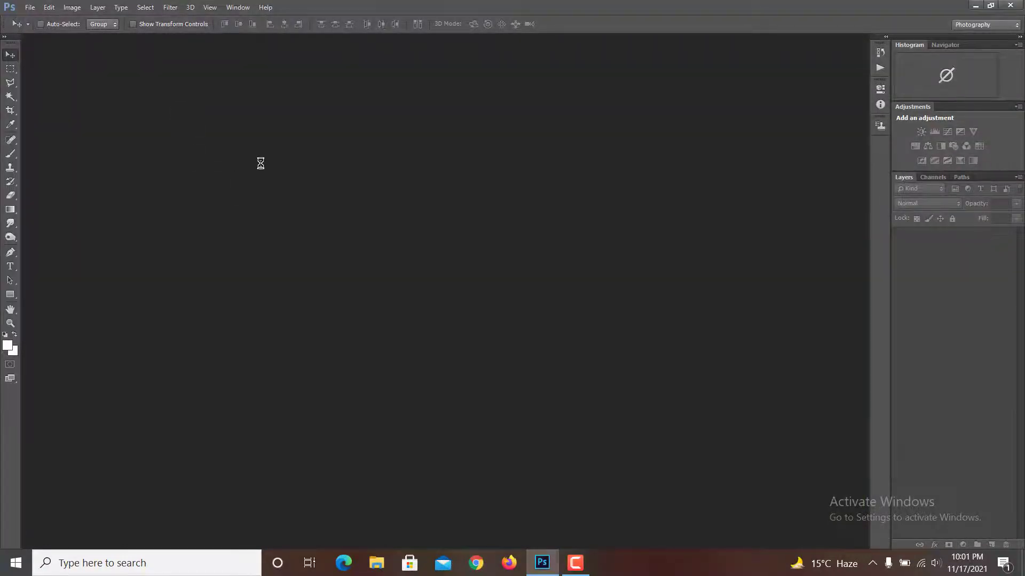
pyautogui.moveTo(223, 46); pyautogui.dragTo(288, 44)
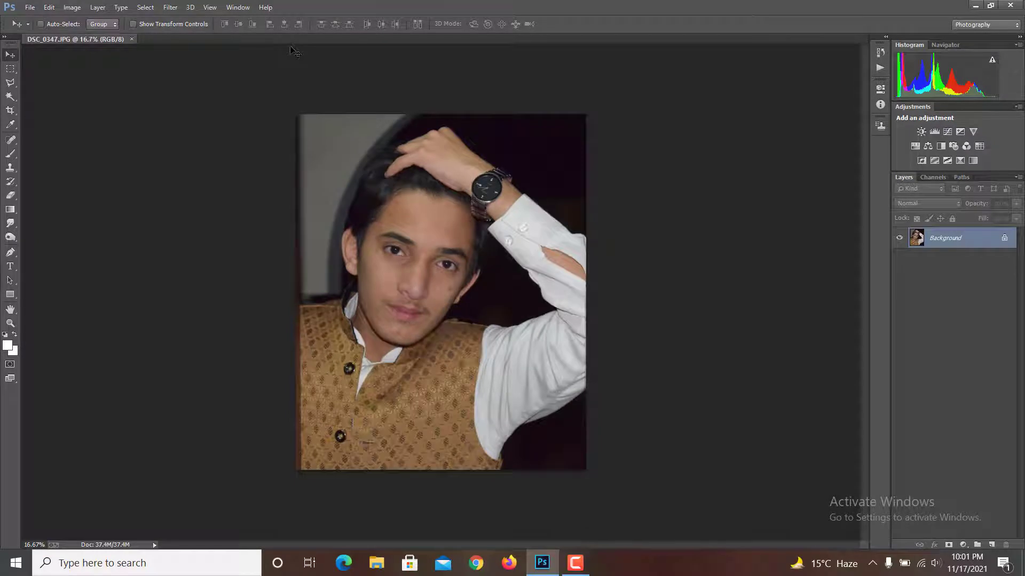
pyautogui.hotkey('ctrl', '0')
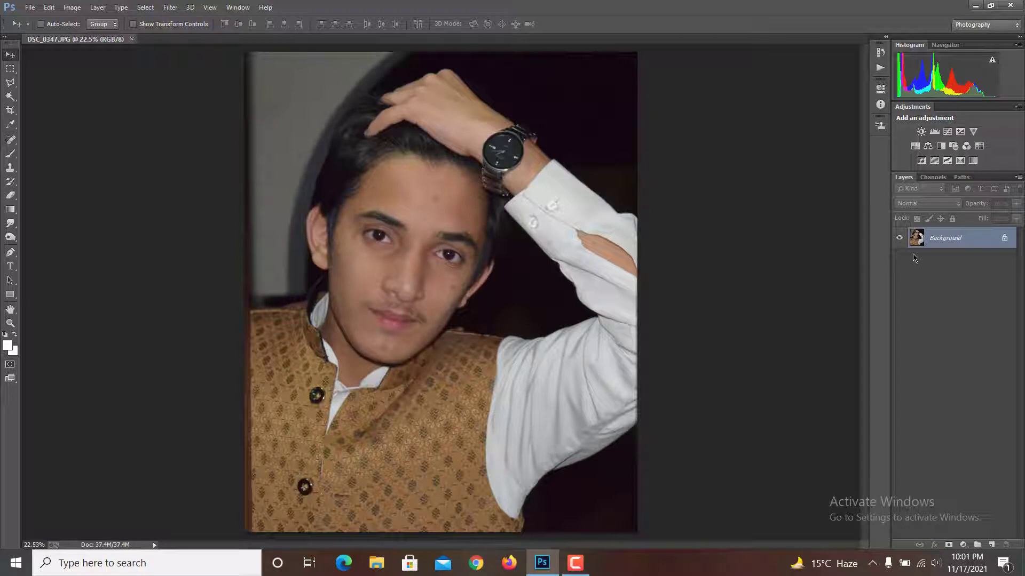
pyautogui.hotkey('ctrl', 'j')
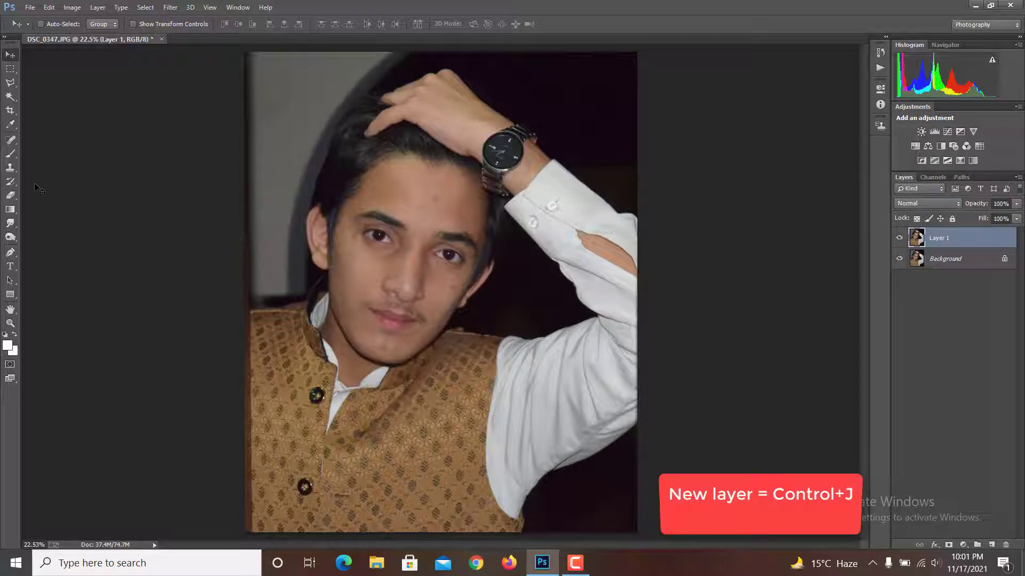
# Step: Crop the portrait by pulling the bottom, right and left edges inward, then commit
pyautogui.click(7, 114)
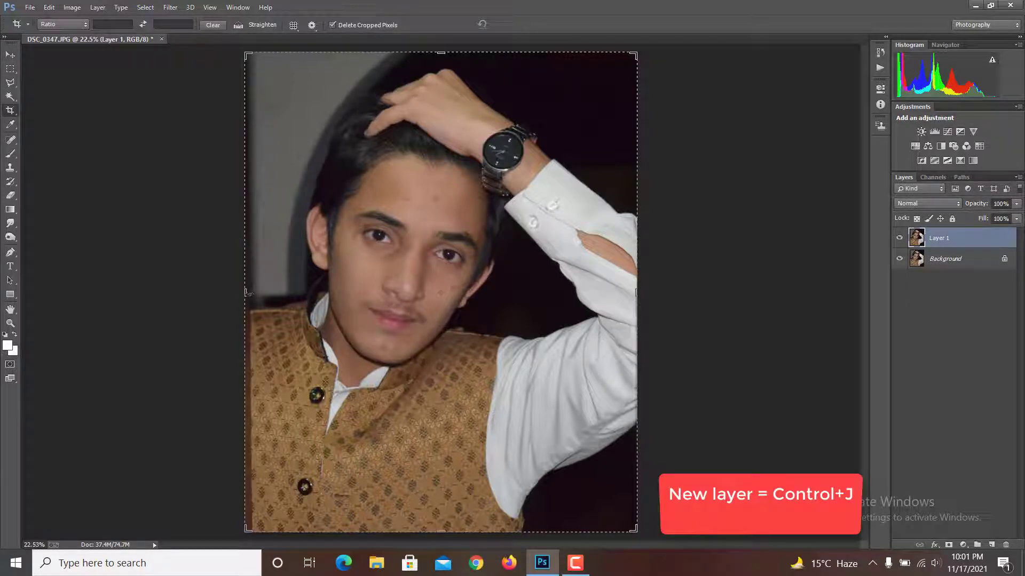
pyautogui.moveTo(441, 531); pyautogui.dragTo(441, 395)
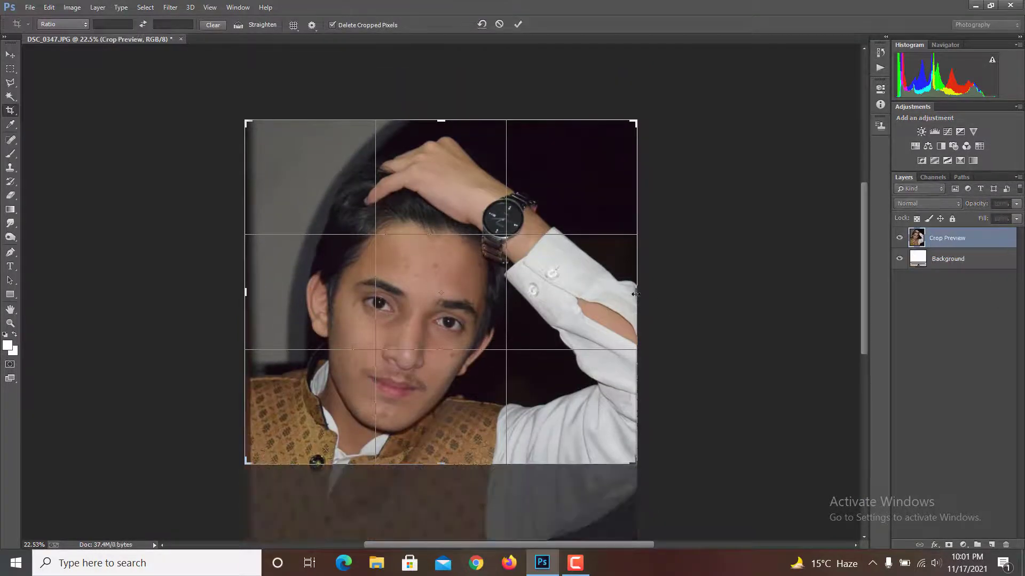
pyautogui.moveTo(635, 294); pyautogui.dragTo(590, 293)
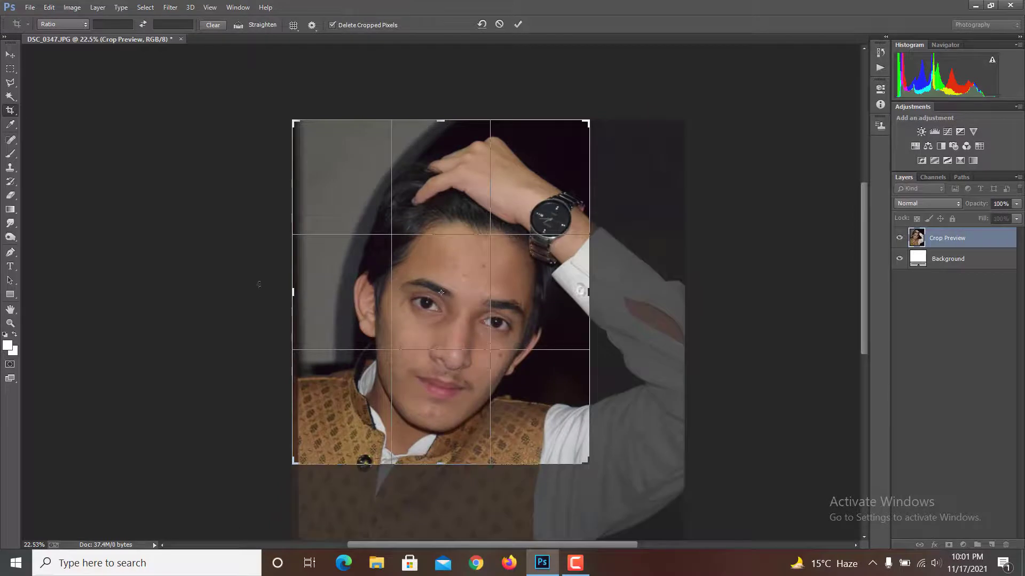
pyautogui.moveTo(293, 292); pyautogui.dragTo(307, 291)
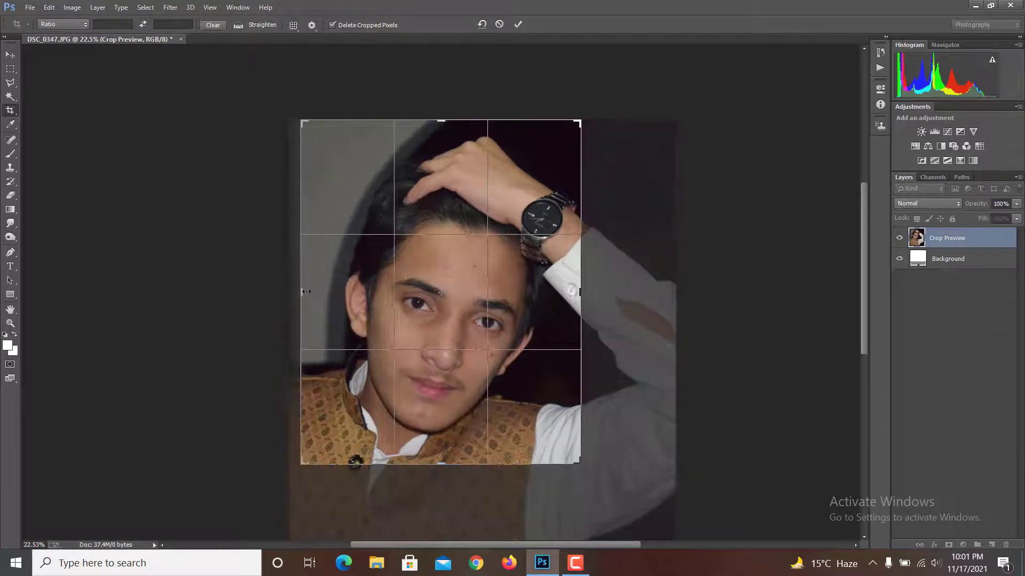
pyautogui.press('Return')
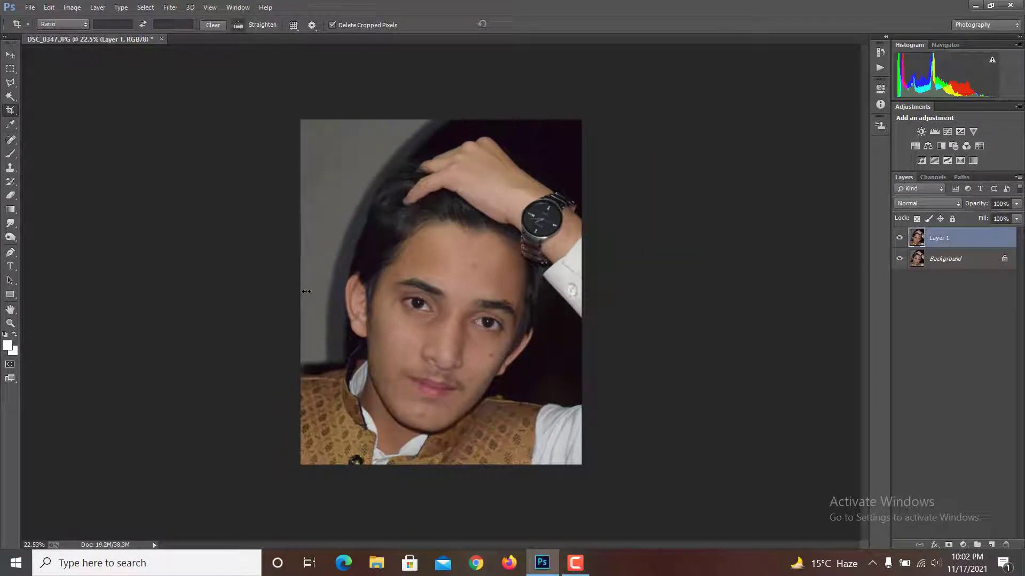
# Step: Fit the cropped photo, merge the layers, and duplicate the merged image onto a new layer
pyautogui.hotkey('ctrl', '0')
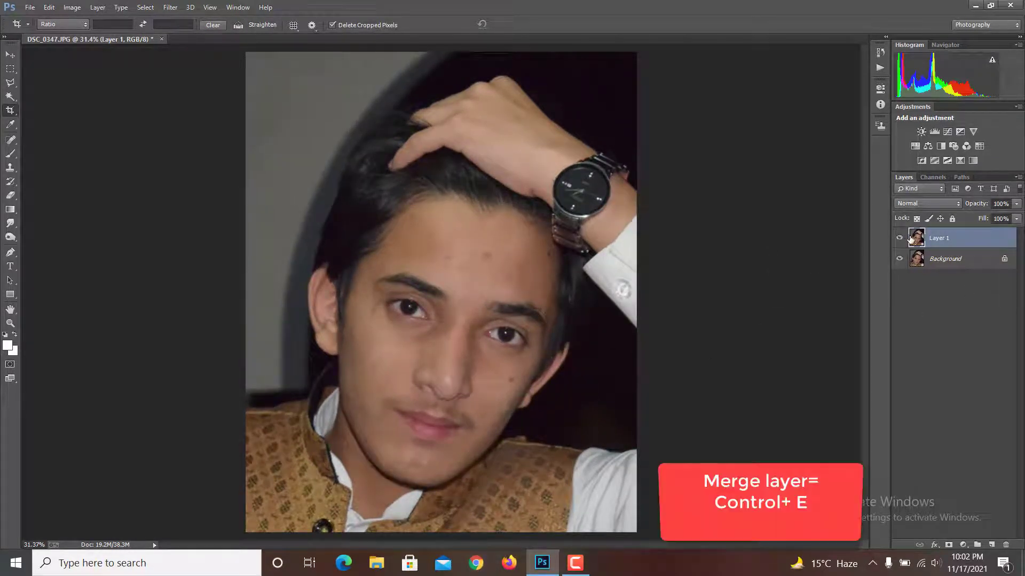
pyautogui.hotkey('ctrl', 'e')
pyautogui.hotkey('ctrl', 'j')
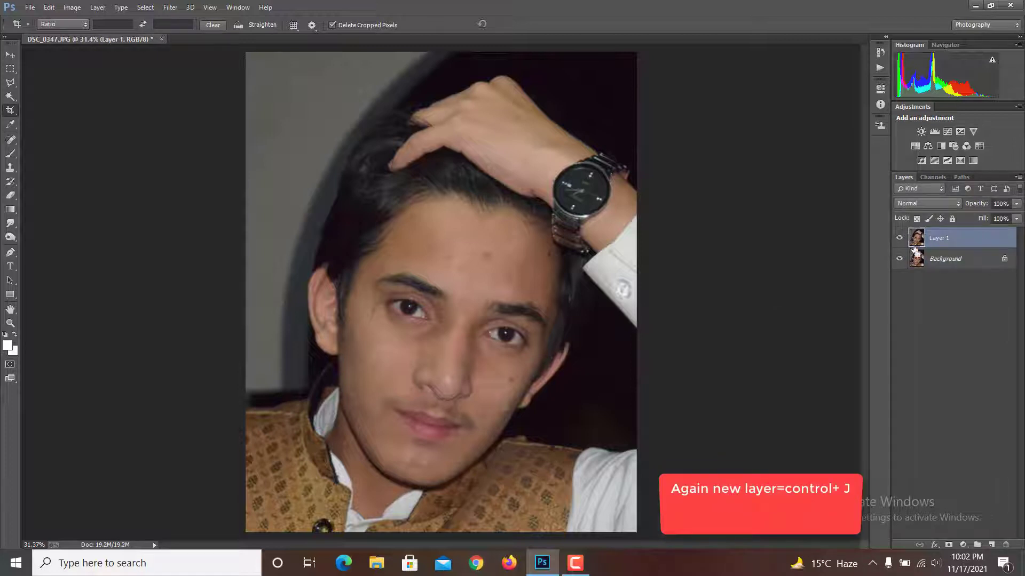
# Step: Select the Smudge tool, zoom in on the forehead, enlarge the brush, and undo a trial stroke
pyautogui.click(9, 224)
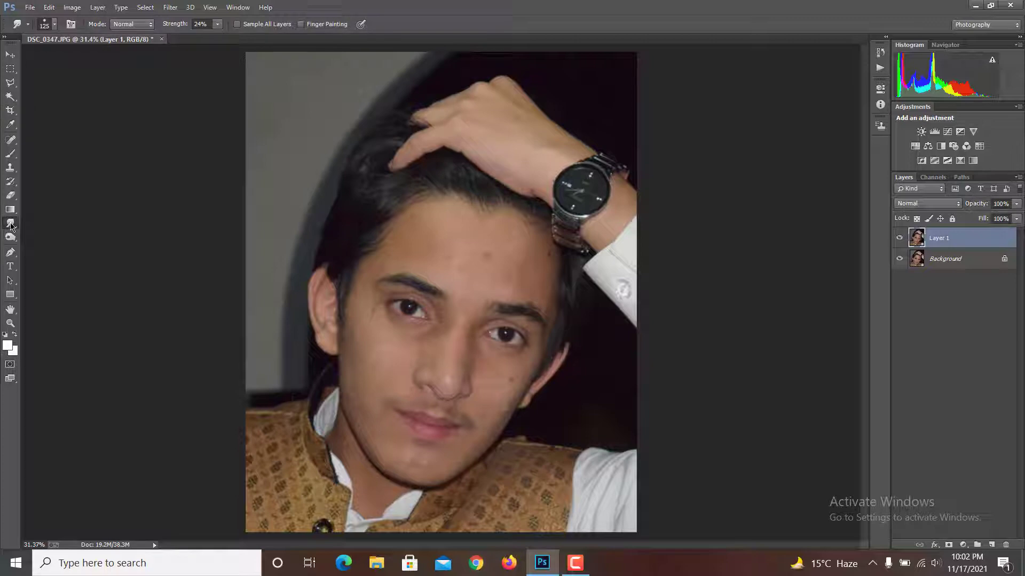
pyautogui.scroll(3, 438, 272)
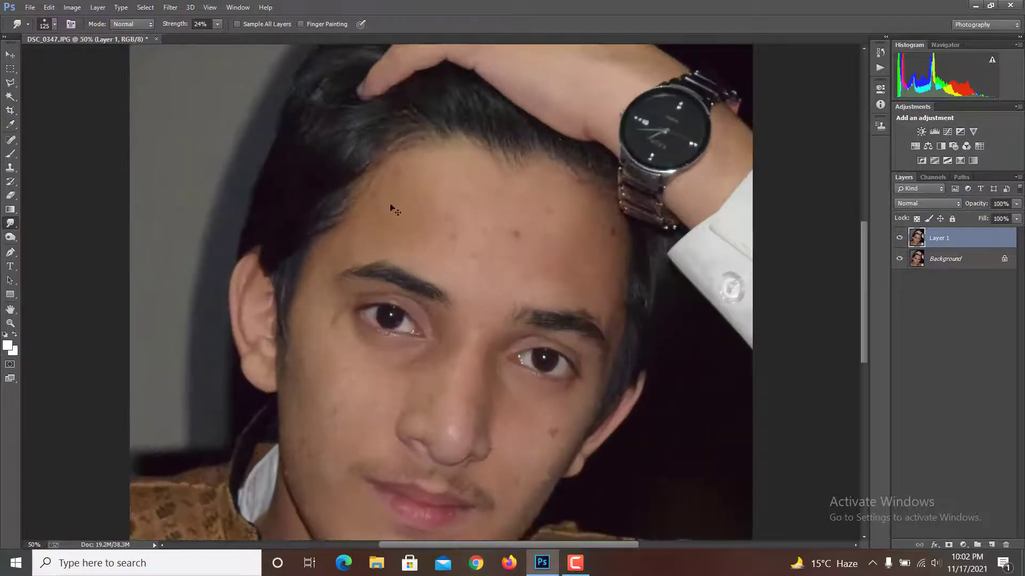
pyautogui.press(']')
pyautogui.press(']')
pyautogui.press(']')
pyautogui.press('0')
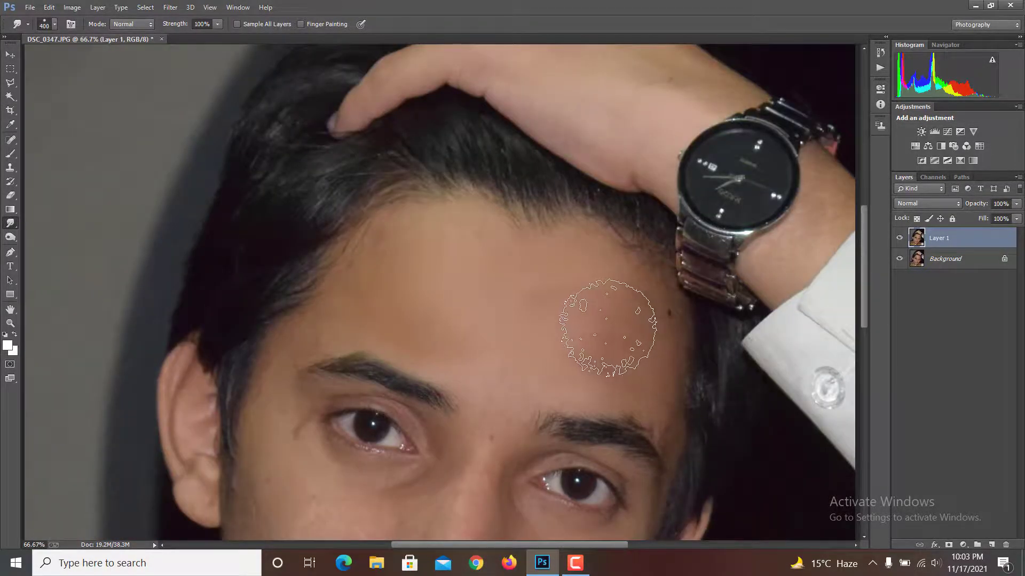
pyautogui.hotkey('ctrl', 'z')
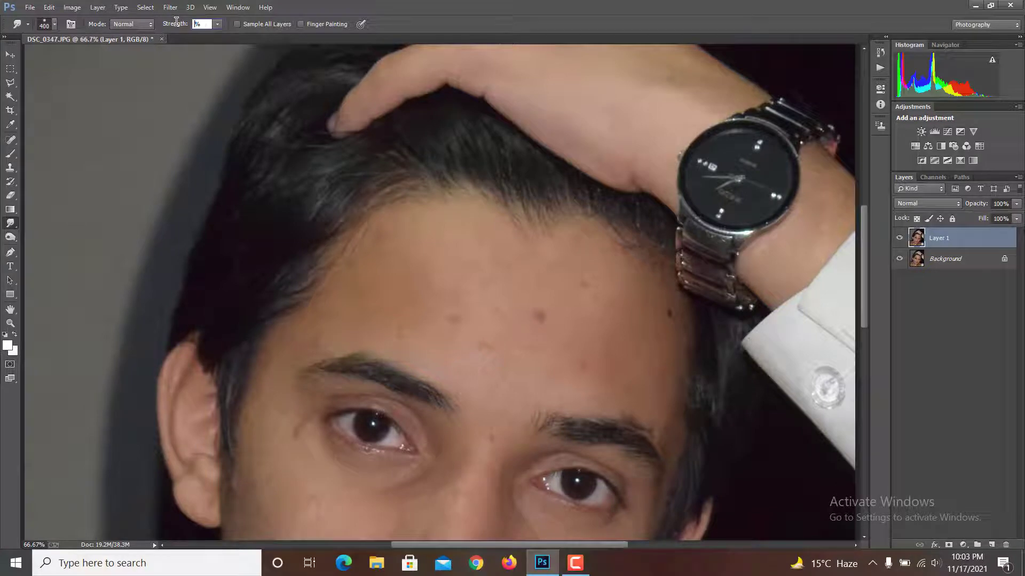
# Step: Set Smudge strength to 25% and smooth the forehead blotches at 100% zoom with a smaller brush
pyautogui.write('25')
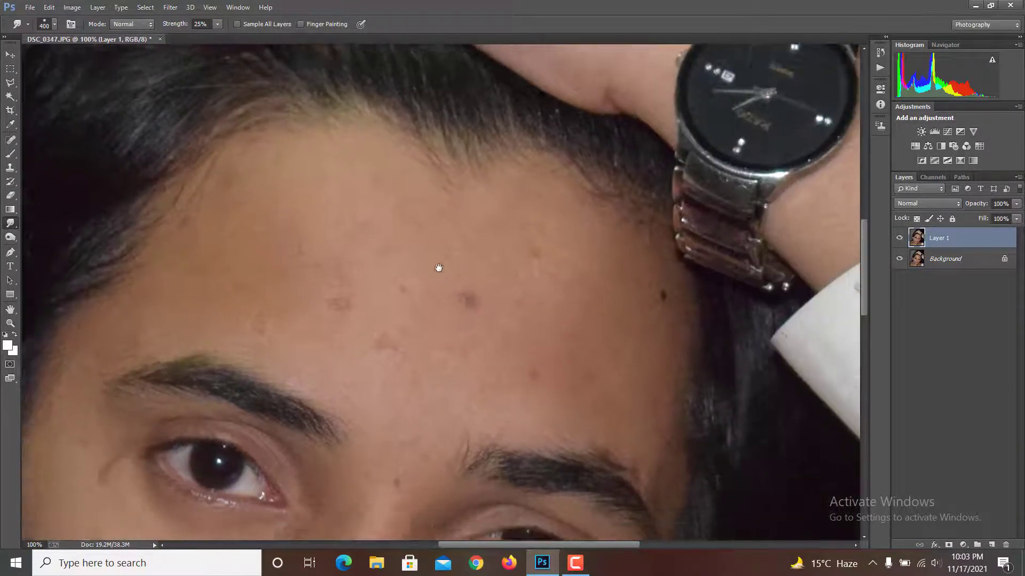
pyautogui.moveTo(475, 304); pyautogui.dragTo(440, 232)
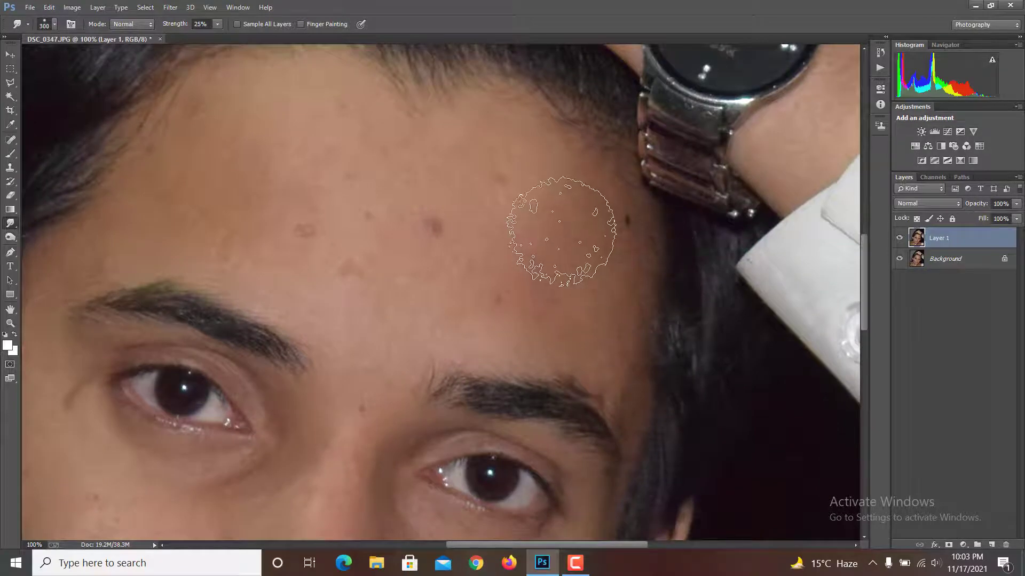
pyautogui.moveTo(549, 218)
pyautogui.mouseDown()
pyautogui.moveTo(446, 157)
pyautogui.moveTo(497, 267)
pyautogui.moveTo(174, 185)
pyautogui.moveTo(270, 240)
pyautogui.moveTo(533, 293)
pyautogui.moveTo(583, 332)
pyautogui.moveTo(578, 206)
pyautogui.mouseUp()
pyautogui.press('[')
pyautogui.press('[')
pyautogui.press('[')
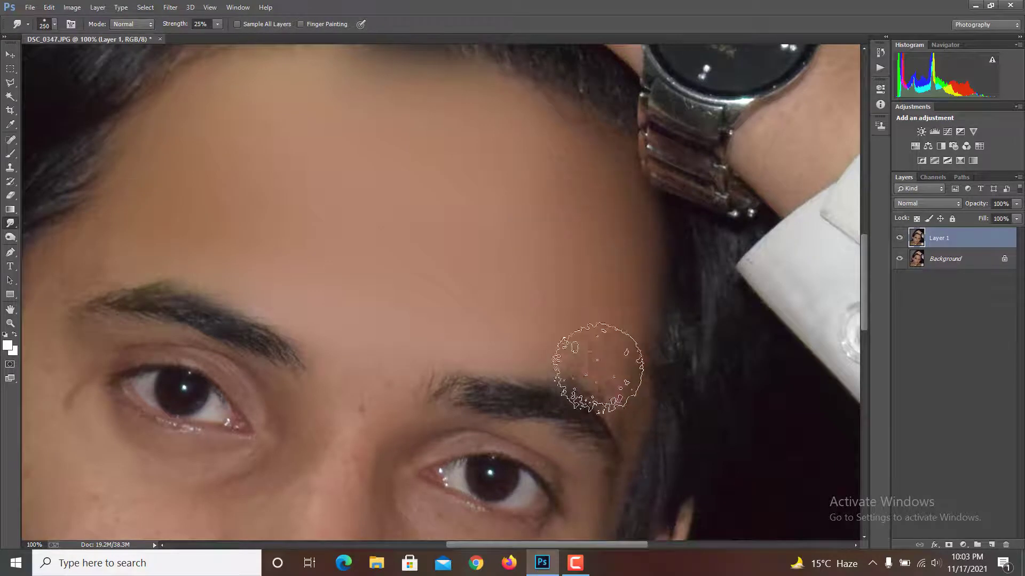
pyautogui.press('[')
pyautogui.press('[')
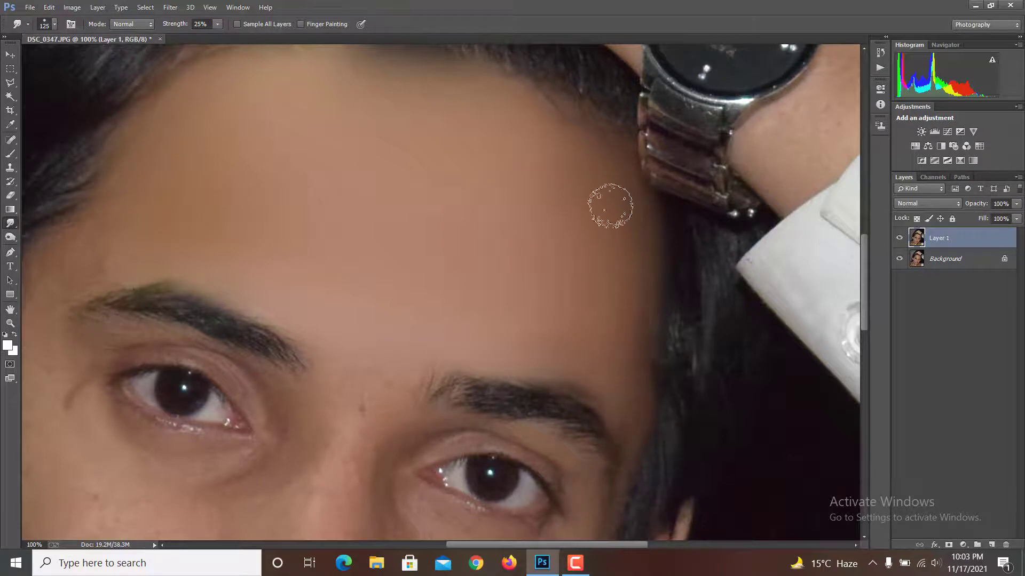
pyautogui.moveTo(342, 255)
pyautogui.mouseDown()
pyautogui.moveTo(595, 144)
pyautogui.moveTo(597, 60)
pyautogui.moveTo(605, 94)
pyautogui.mouseUp()
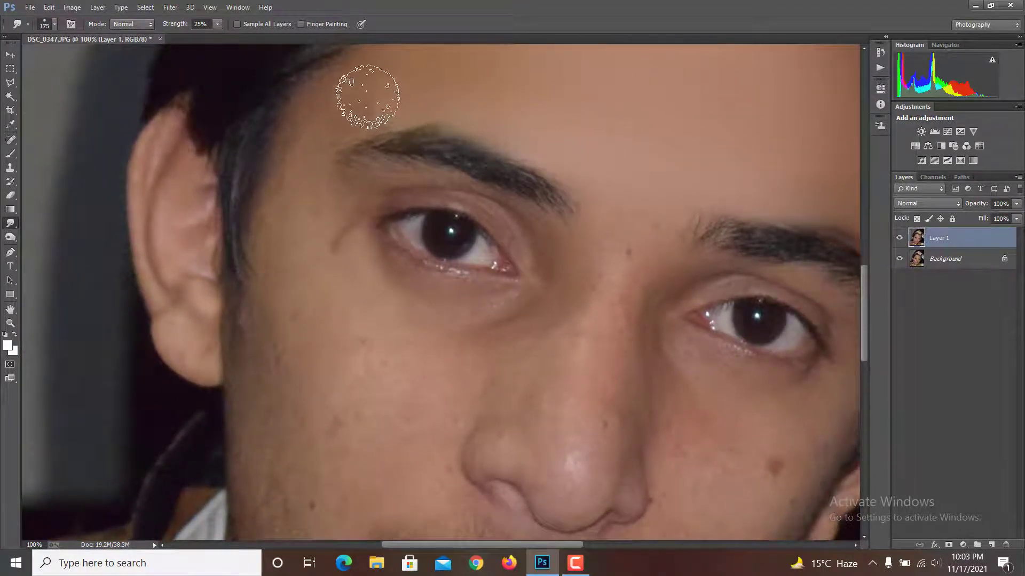
# Step: Resize the smudge brush and smooth the spots on the left cheek below the eye
pyautogui.press(']')
pyautogui.press(']')
pyautogui.press(']')
pyautogui.press('[')
pyautogui.press('[')
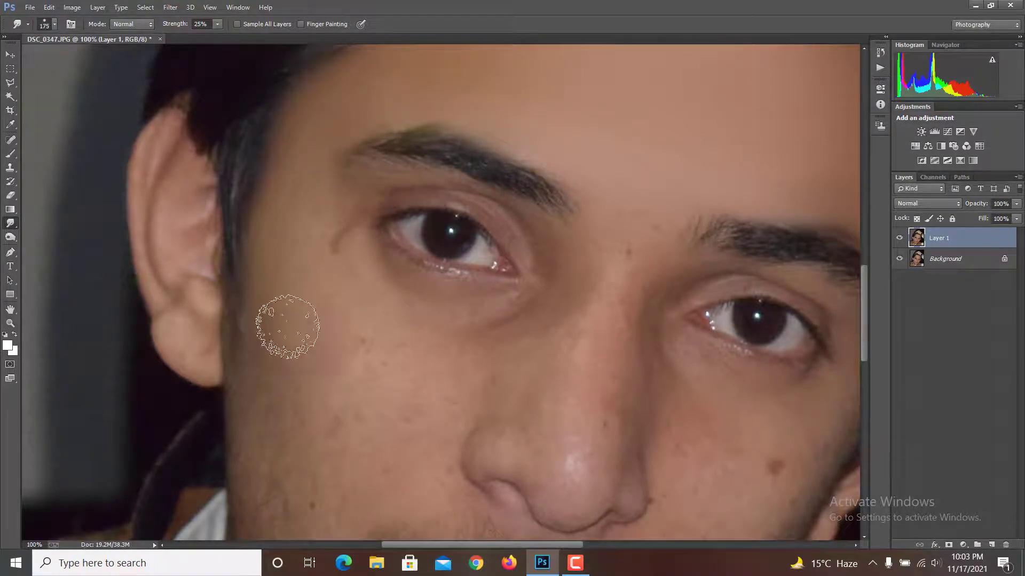
pyautogui.press(']')
pyautogui.press(']')
pyautogui.press(']')
pyautogui.press(']')
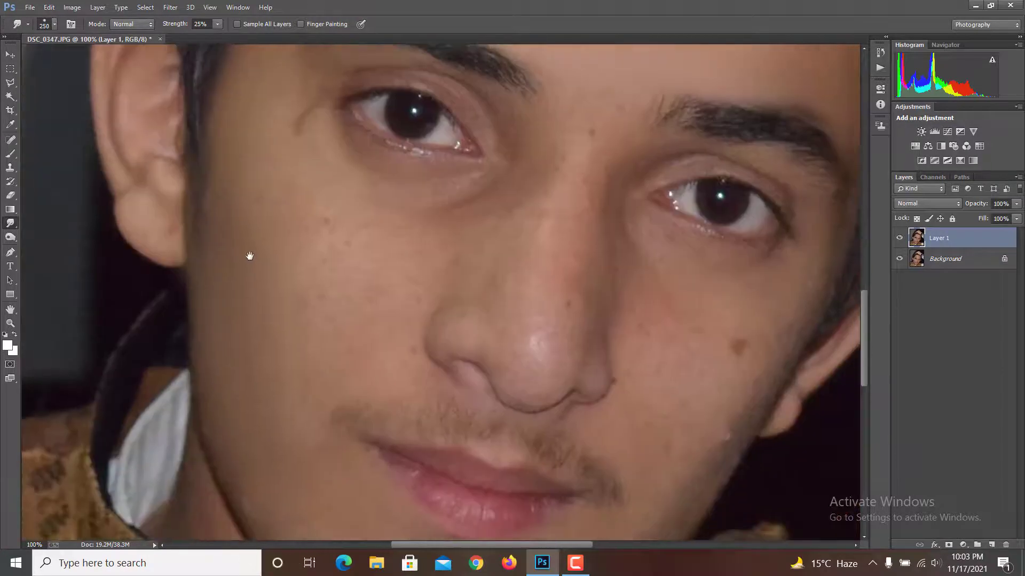
pyautogui.scroll(-3, 263, 344)
pyautogui.moveTo(272, 299)
pyautogui.mouseDown()
pyautogui.moveTo(240, 250)
pyautogui.moveTo(291, 267)
pyautogui.moveTo(304, 176)
pyautogui.moveTo(331, 236)
pyautogui.moveTo(298, 210)
pyautogui.moveTo(277, 155)
pyautogui.moveTo(405, 254)
pyautogui.moveTo(446, 251)
pyautogui.moveTo(290, 202)
pyautogui.moveTo(408, 265)
pyautogui.moveTo(327, 263)
pyautogui.moveTo(343, 297)
pyautogui.moveTo(355, 176)
pyautogui.moveTo(373, 318)
pyautogui.moveTo(313, 272)
pyautogui.moveTo(306, 139)
pyautogui.mouseUp()
pyautogui.press(']')
pyautogui.press(']')
pyautogui.press('[')
pyautogui.press('[')
pyautogui.press('[')
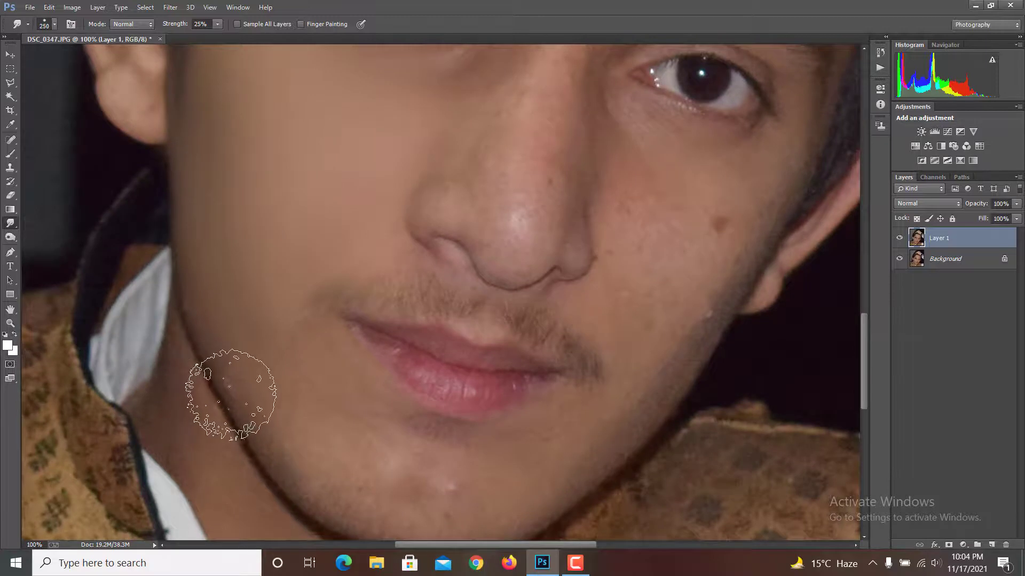
# Step: Smudge the jaw, chin, mustache edge and the dark mole on the other cheek
pyautogui.moveTo(241, 396)
pyautogui.mouseDown()
pyautogui.moveTo(263, 355)
pyautogui.moveTo(338, 429)
pyautogui.moveTo(263, 365)
pyautogui.moveTo(330, 485)
pyautogui.moveTo(354, 480)
pyautogui.moveTo(424, 503)
pyautogui.moveTo(434, 526)
pyautogui.moveTo(453, 531)
pyautogui.moveTo(571, 435)
pyautogui.moveTo(411, 441)
pyautogui.moveTo(295, 398)
pyautogui.moveTo(373, 407)
pyautogui.moveTo(343, 418)
pyautogui.moveTo(270, 331)
pyautogui.moveTo(249, 357)
pyautogui.mouseUp()
pyautogui.moveTo(512, 411)
pyautogui.mouseDown()
pyautogui.moveTo(375, 421)
pyautogui.moveTo(316, 467)
pyautogui.mouseUp()
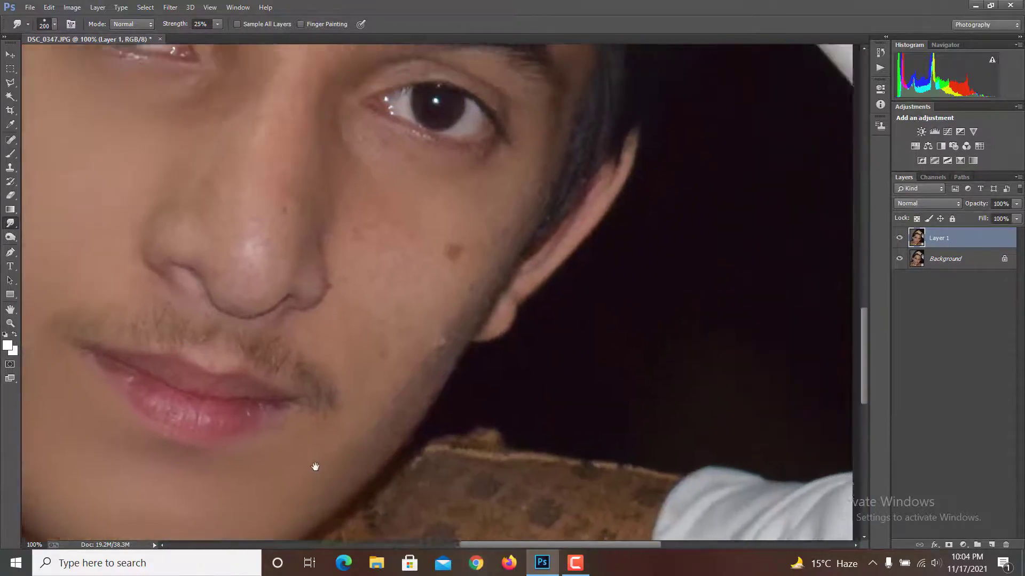
pyautogui.press('[')
pyautogui.press('[')
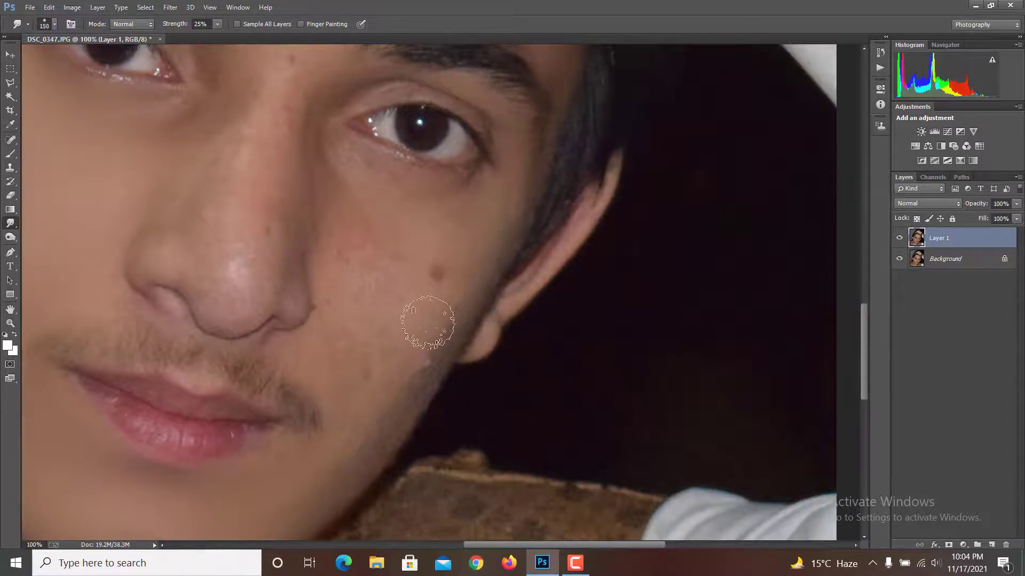
pyautogui.moveTo(430, 320); pyautogui.dragTo(485, 233)
pyautogui.moveTo(394, 401)
pyautogui.mouseDown()
pyautogui.moveTo(366, 428)
pyautogui.moveTo(390, 415)
pyautogui.mouseUp()
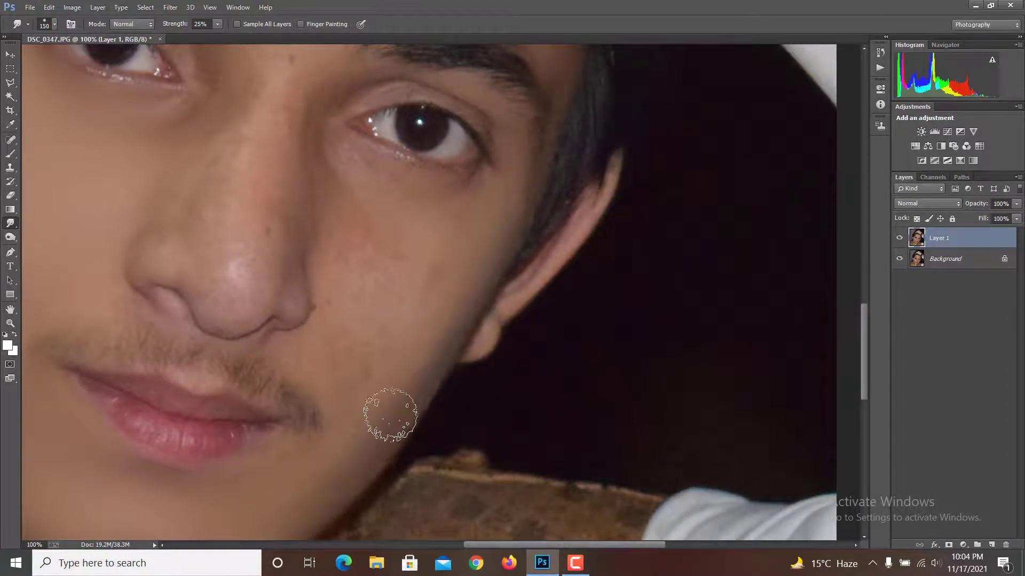
pyautogui.moveTo(361, 361)
pyautogui.mouseDown()
pyautogui.moveTo(286, 439)
pyautogui.moveTo(327, 445)
pyautogui.mouseUp()
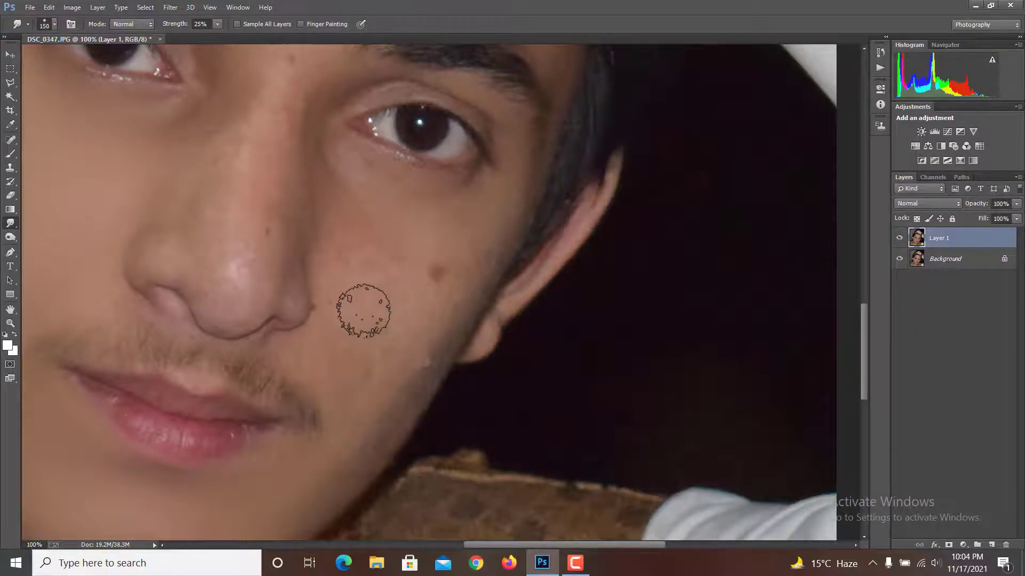
# Step: Smooth a cheek blemish and blend the cheek up into the under-eye area
pyautogui.press(']')
pyautogui.moveTo(443, 265)
pyautogui.mouseDown()
pyautogui.moveTo(485, 222)
pyautogui.moveTo(393, 362)
pyautogui.moveTo(354, 464)
pyautogui.moveTo(424, 313)
pyautogui.moveTo(429, 264)
pyautogui.moveTo(350, 347)
pyautogui.moveTo(362, 378)
pyautogui.moveTo(392, 200)
pyautogui.moveTo(458, 206)
pyautogui.moveTo(309, 178)
pyautogui.moveTo(339, 297)
pyautogui.moveTo(341, 217)
pyautogui.moveTo(228, 274)
pyautogui.moveTo(263, 103)
pyautogui.moveTo(251, 240)
pyautogui.moveTo(269, 166)
pyautogui.moveTo(277, 175)
pyautogui.moveTo(235, 267)
pyautogui.moveTo(231, 224)
pyautogui.moveTo(241, 305)
pyautogui.mouseUp()
pyautogui.press('[')
pyautogui.moveTo(499, 243); pyautogui.dragTo(424, 235)
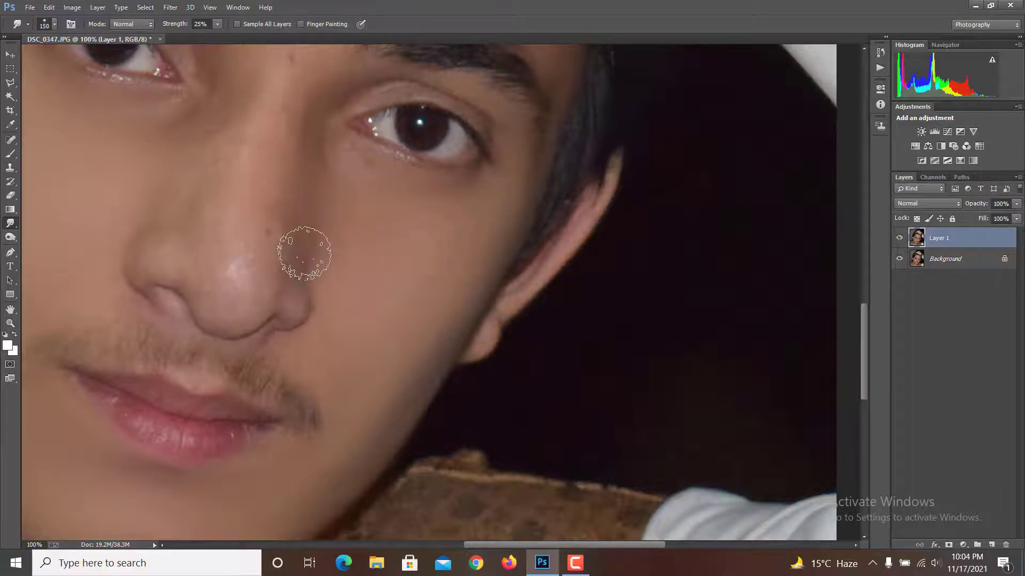
pyautogui.moveTo(343, 272)
pyautogui.mouseDown()
pyautogui.moveTo(494, 345)
pyautogui.moveTo(482, 340)
pyautogui.mouseUp()
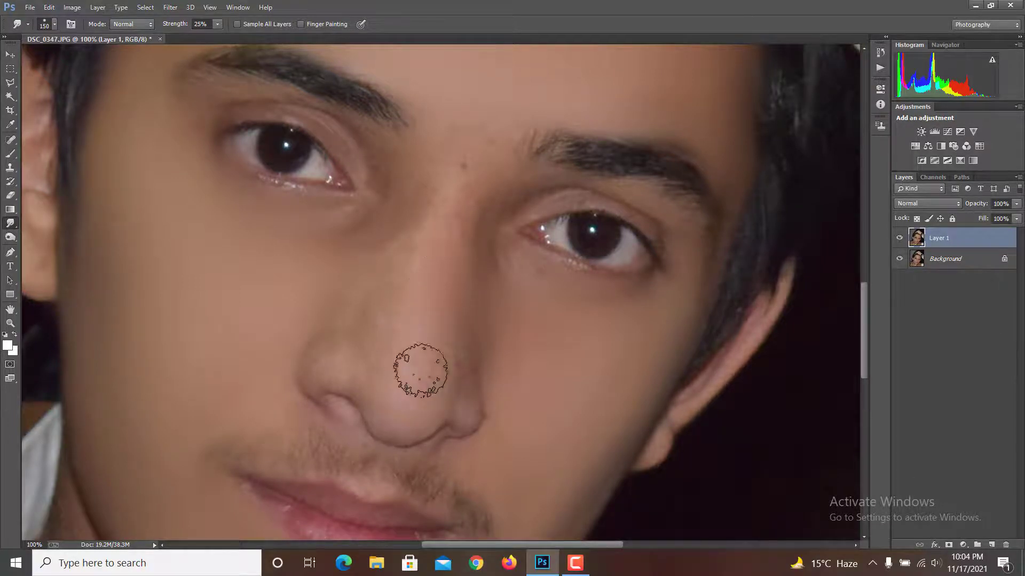
# Step: Smooth the skin around the eyes, varying the smudge brush between 125 and 175 px
pyautogui.press('[')
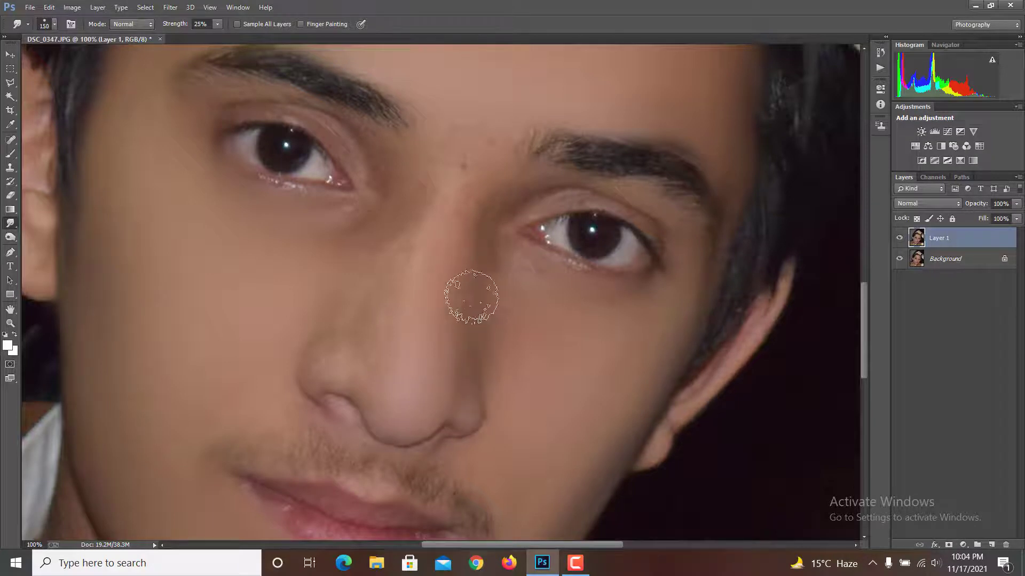
pyautogui.press(']')
pyautogui.press('[')
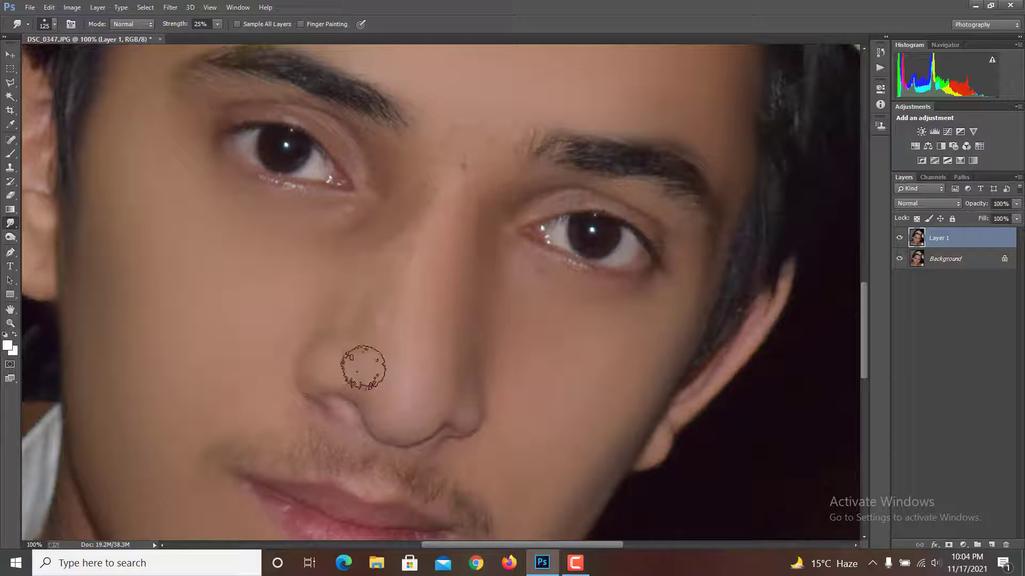
pyautogui.press(']')
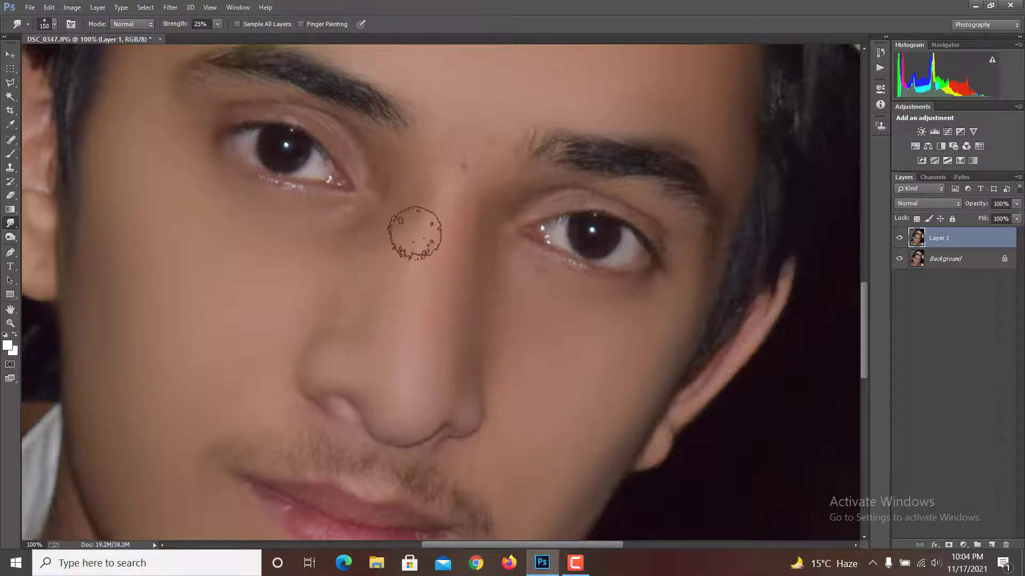
pyautogui.press(']')
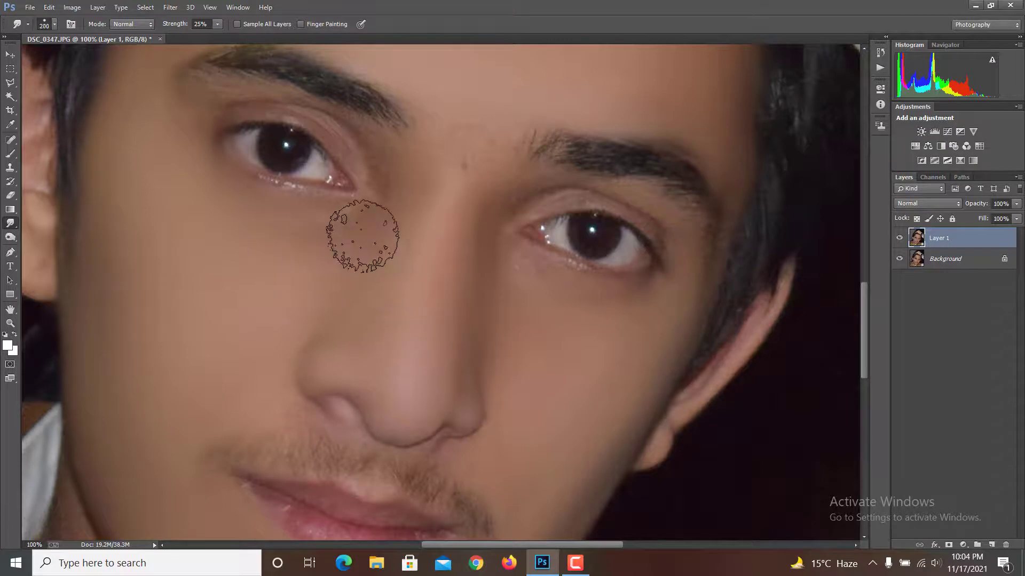
pyautogui.press('[')
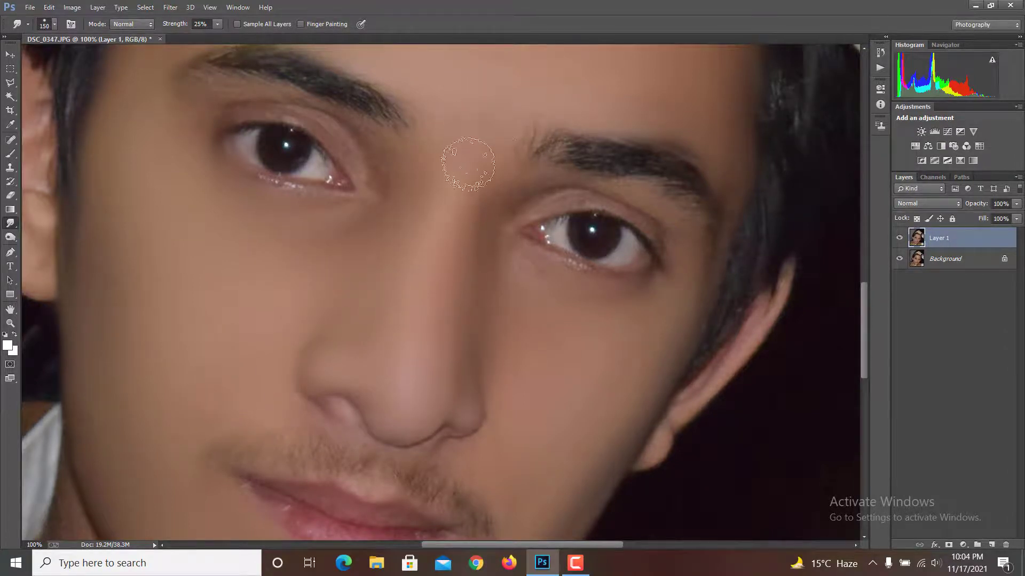
pyautogui.press('[')
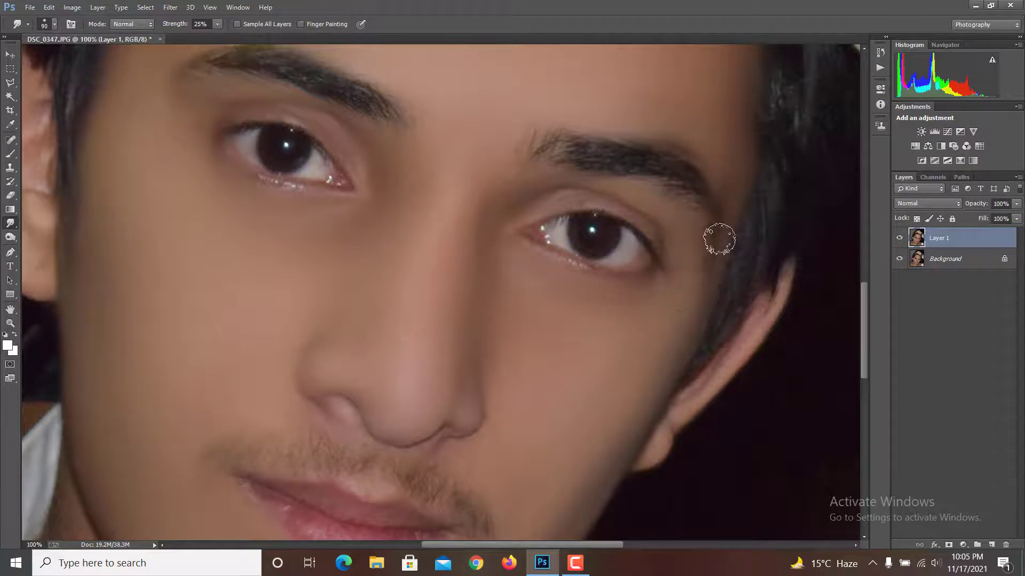
# Step: Smudge the skin around the lips, chin and neck with a 125 px brush, then pan back to the forehead
pyautogui.moveTo(561, 300); pyautogui.dragTo(608, 126)
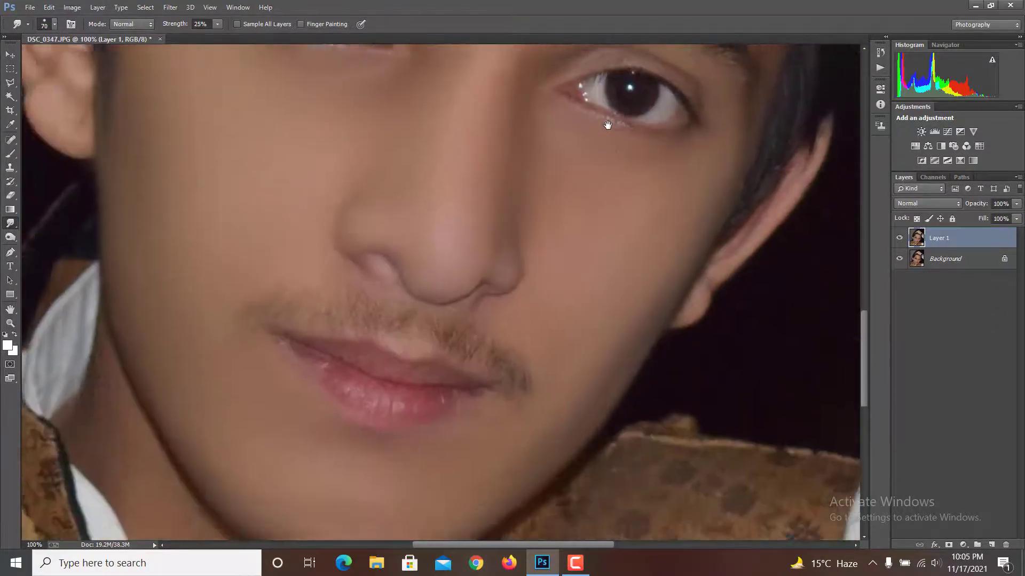
pyautogui.moveTo(614, 277); pyautogui.dragTo(631, 101)
pyautogui.moveTo(632, 144)
pyautogui.mouseDown()
pyautogui.moveTo(631, 101)
pyautogui.moveTo(577, 263)
pyautogui.mouseUp()
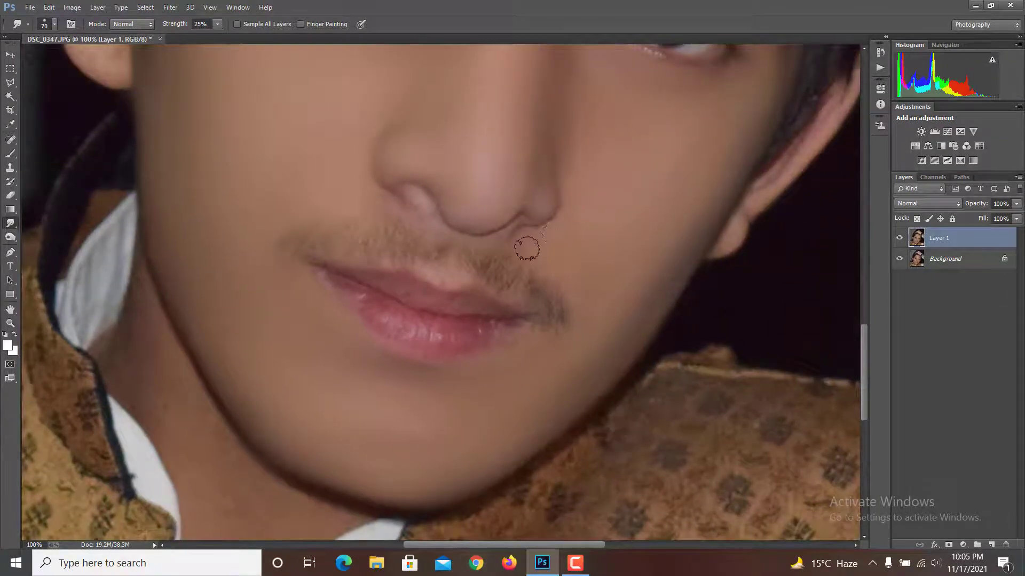
pyautogui.moveTo(500, 354)
pyautogui.mouseDown()
pyautogui.moveTo(642, 55)
pyautogui.moveTo(686, 249)
pyautogui.moveTo(716, 302)
pyautogui.mouseUp()
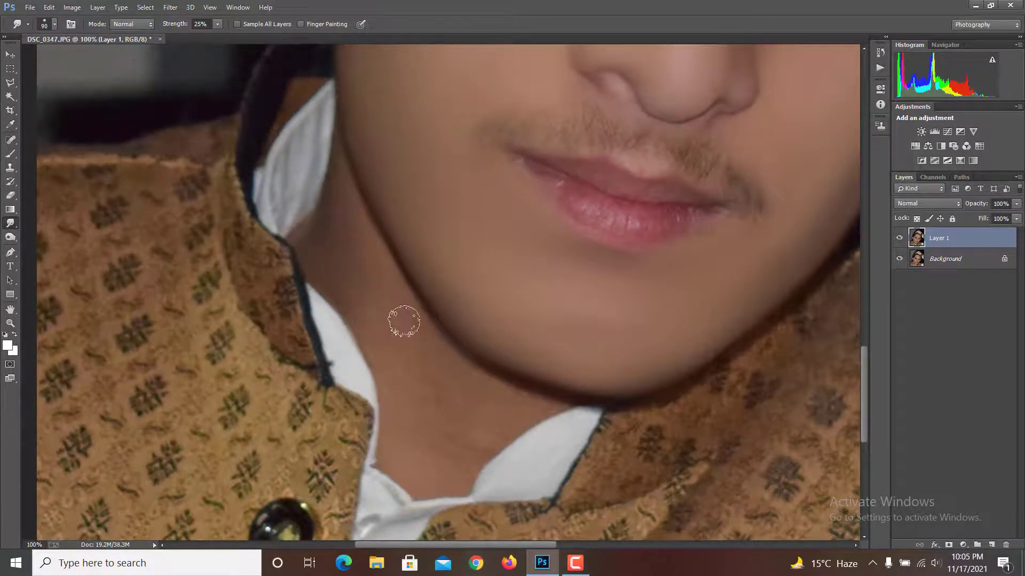
pyautogui.press(']')
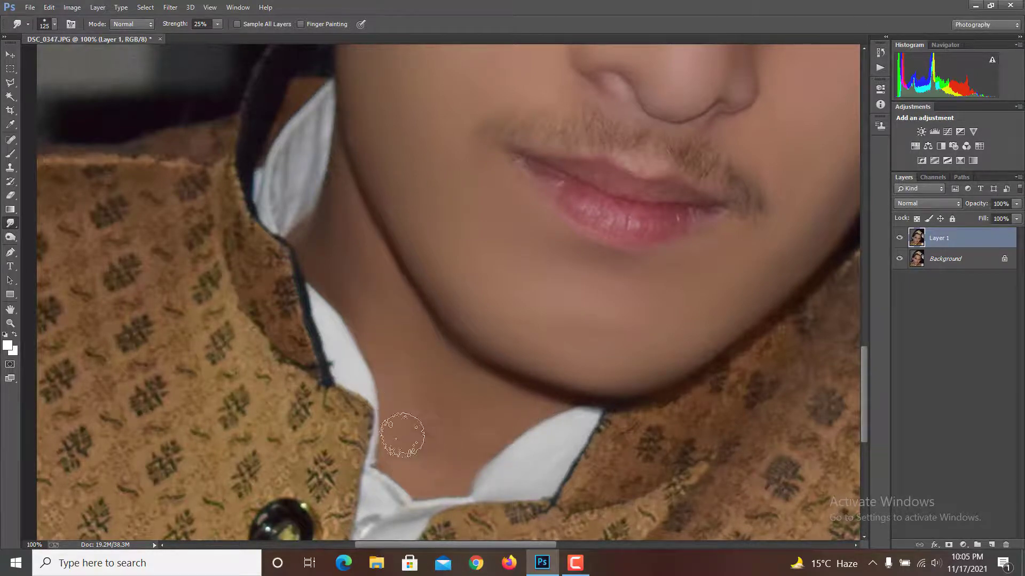
pyautogui.moveTo(600, 120); pyautogui.dragTo(509, 270)
pyautogui.moveTo(577, 133); pyautogui.dragTo(501, 338)
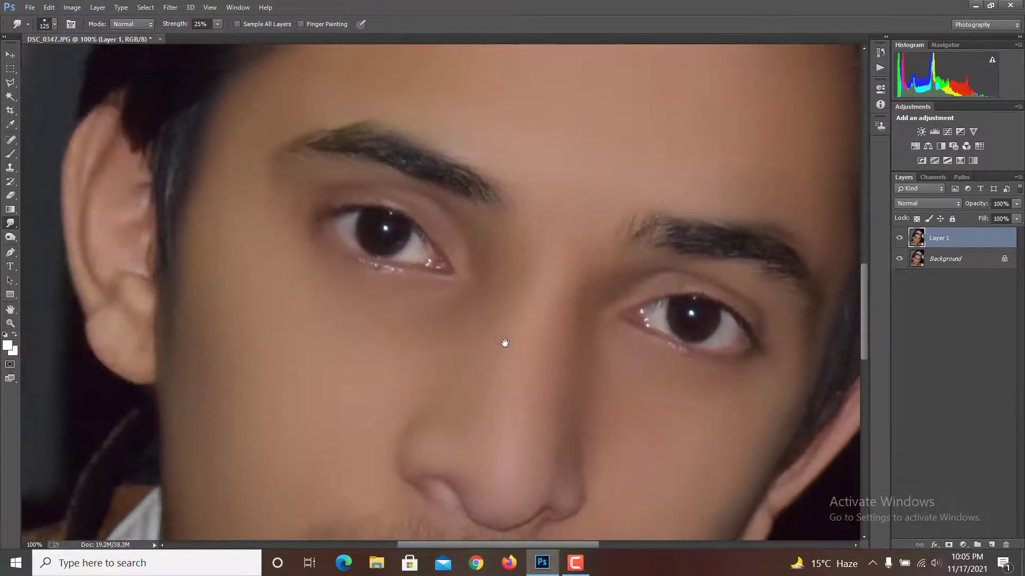
pyautogui.moveTo(494, 208); pyautogui.dragTo(393, 343)
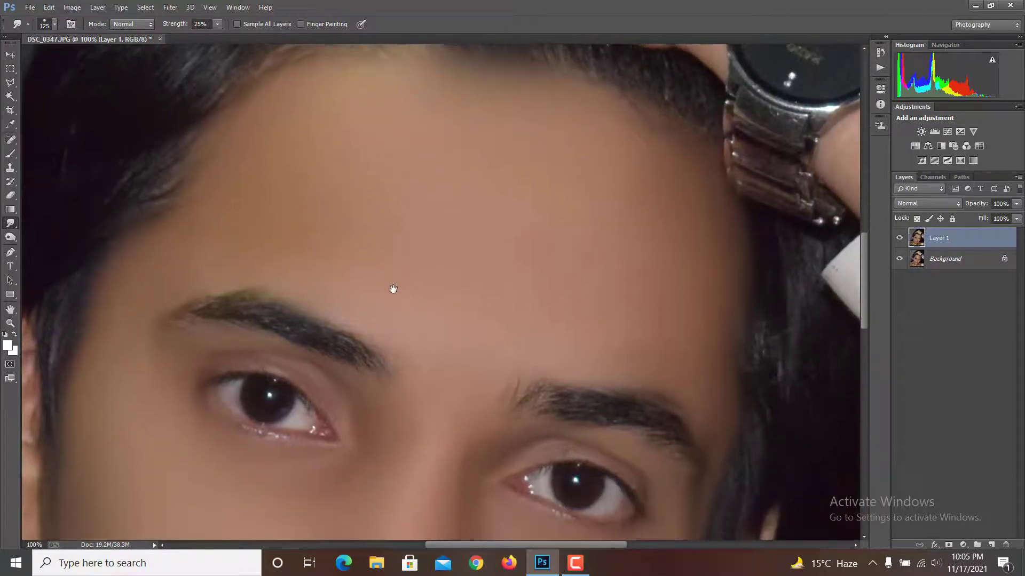
# Step: Zoom out to 50% and touch up the brow, cheeks and forehead with a 150–250 px smudge brush
pyautogui.hotkey('ctrl', '-')
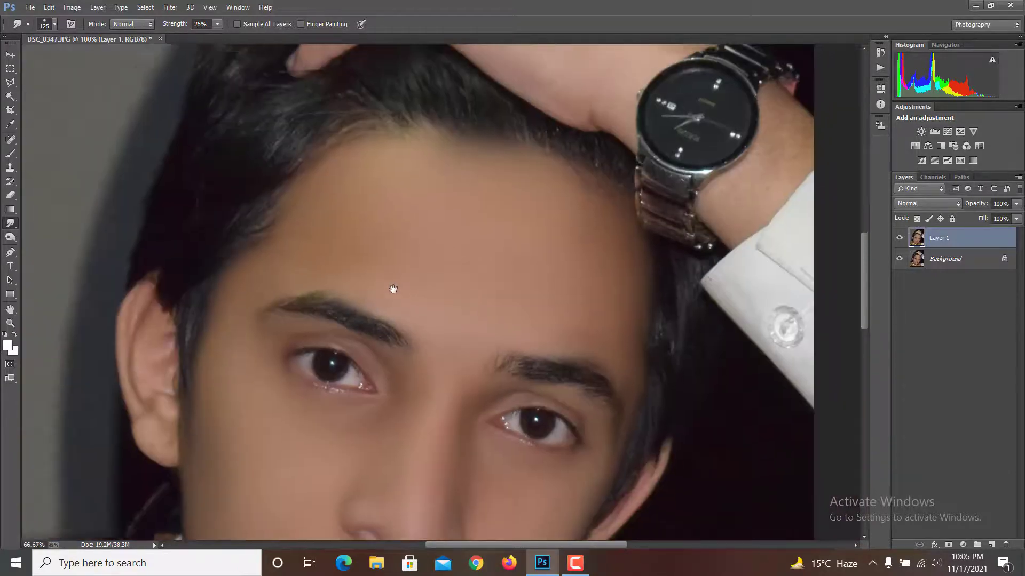
pyautogui.hotkey('ctrl', '-')
pyautogui.moveTo(586, 351); pyautogui.dragTo(586, 277)
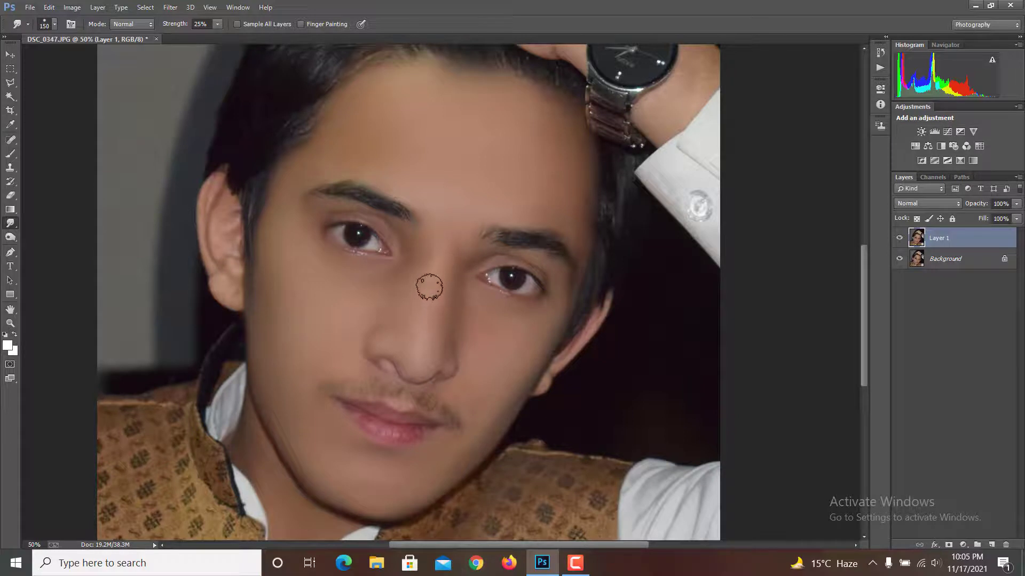
pyautogui.press(']')
pyautogui.press(']')
pyautogui.press(']')
pyautogui.press('[')
pyautogui.press(']')
pyautogui.press('[')
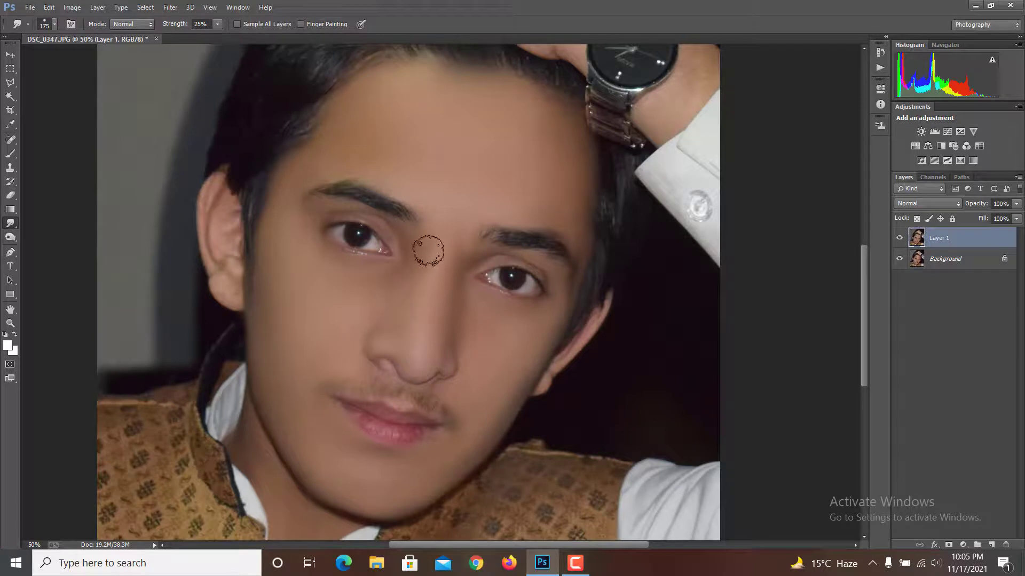
pyautogui.press(']')
pyautogui.press(']')
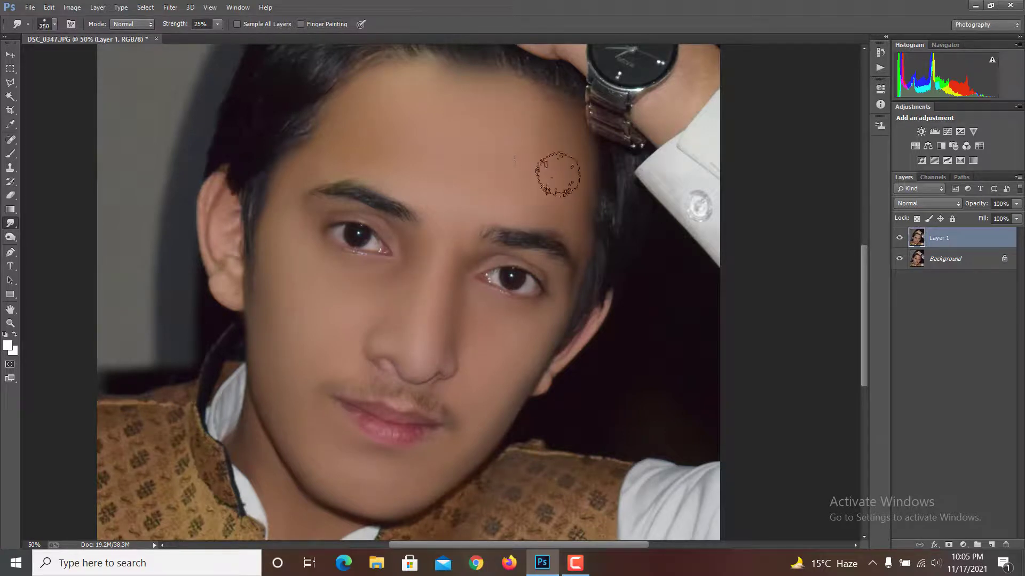
# Step: Toggle Layer 1's visibility several times to compare the retouch with the original
pyautogui.click(899, 238)
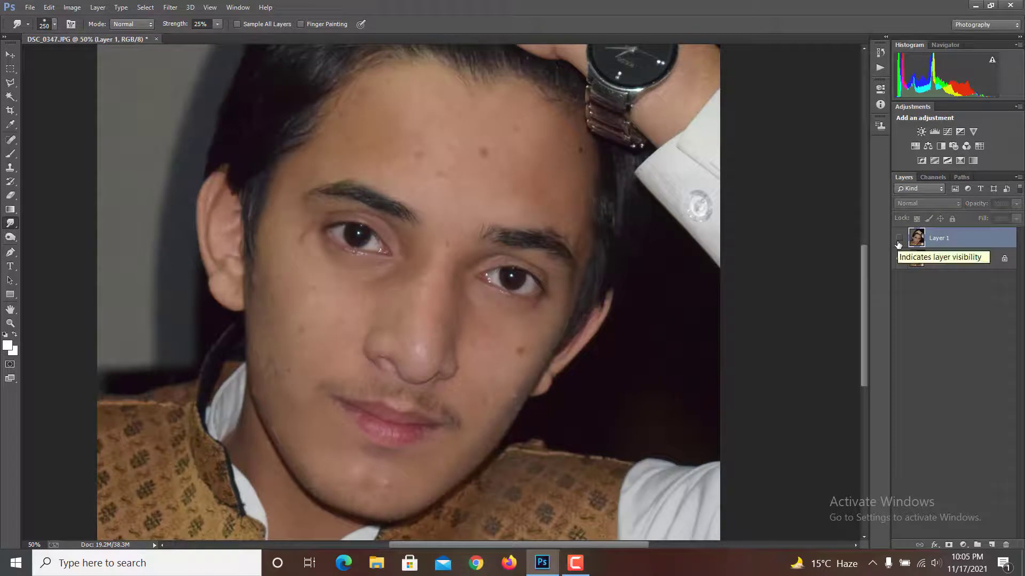
pyautogui.click(899, 239)
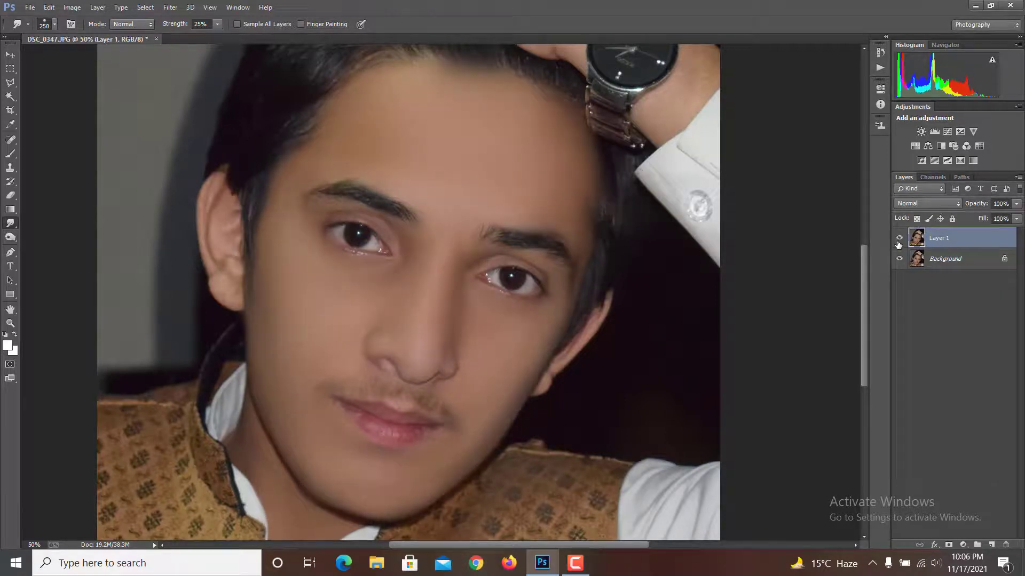
pyautogui.click(899, 239)
pyautogui.click(899, 239)
pyautogui.click(898, 239)
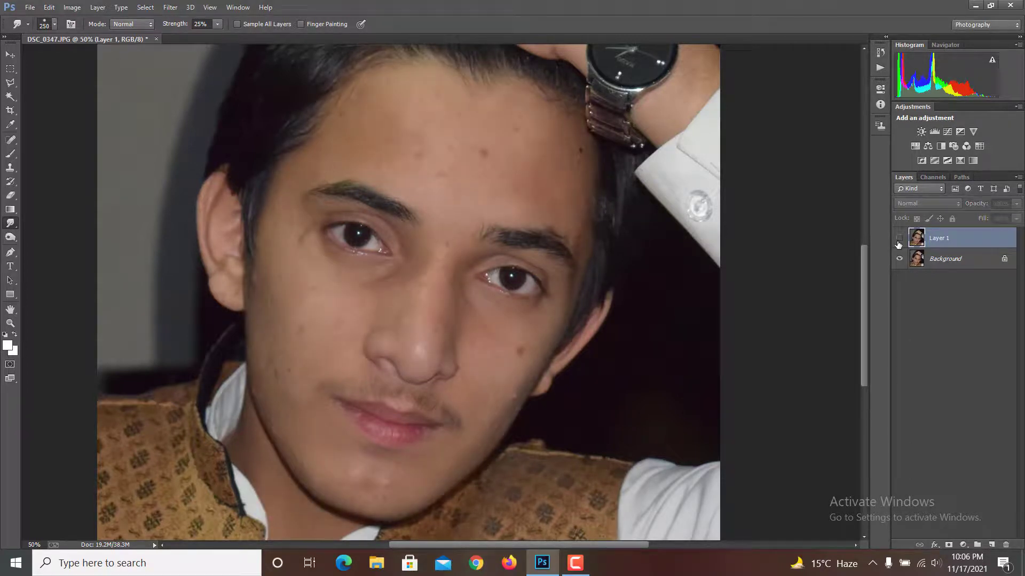
pyautogui.click(898, 239)
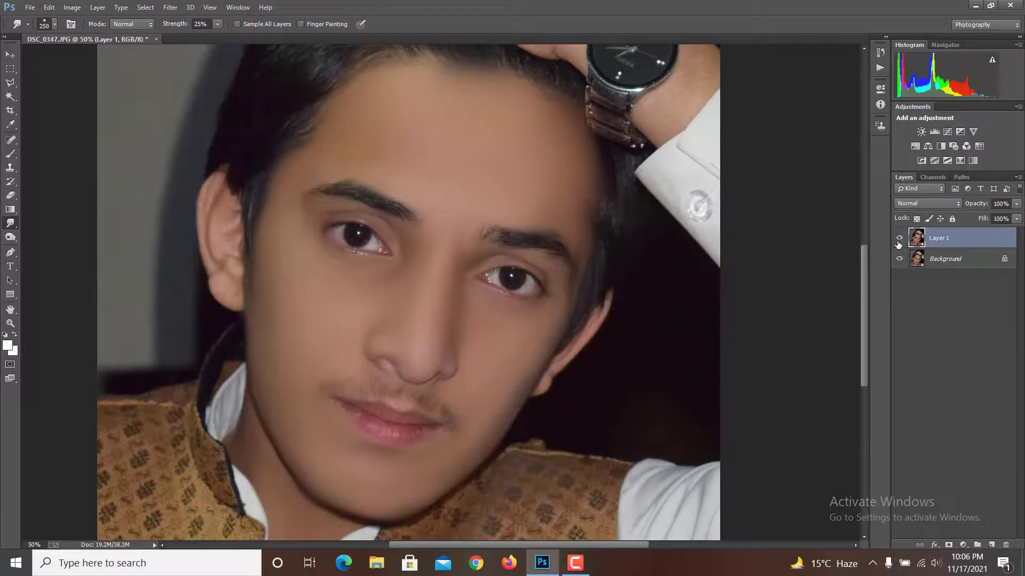
pyautogui.hotkey('ctrl', '0')
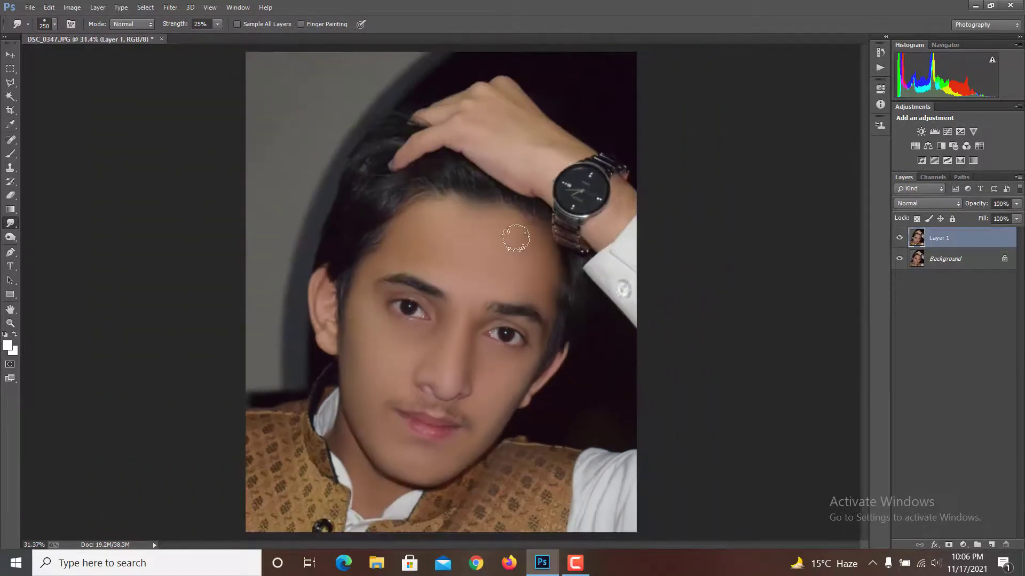
# Step: Apply Camera Raw Filter with Blacks +57, Shadows +43 and Clarity +20
pyautogui.click(7, 55)
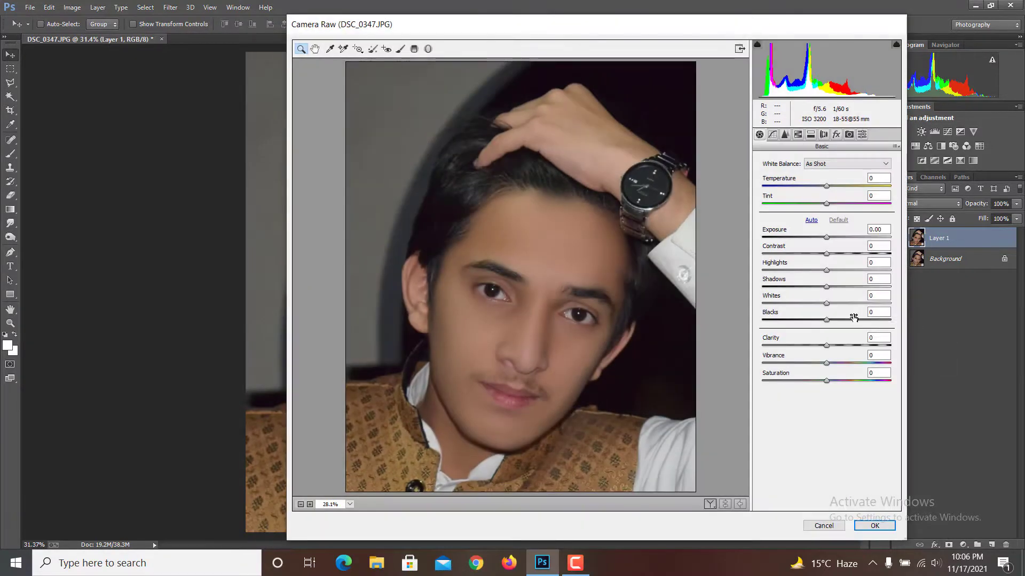
pyautogui.click(863, 320)
pyautogui.click(854, 287)
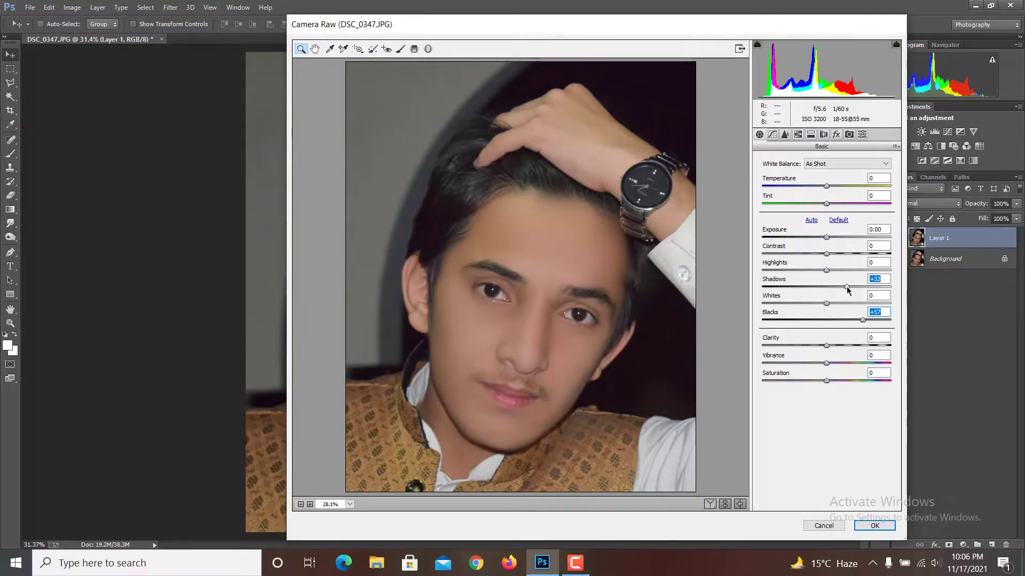
pyautogui.click(840, 346)
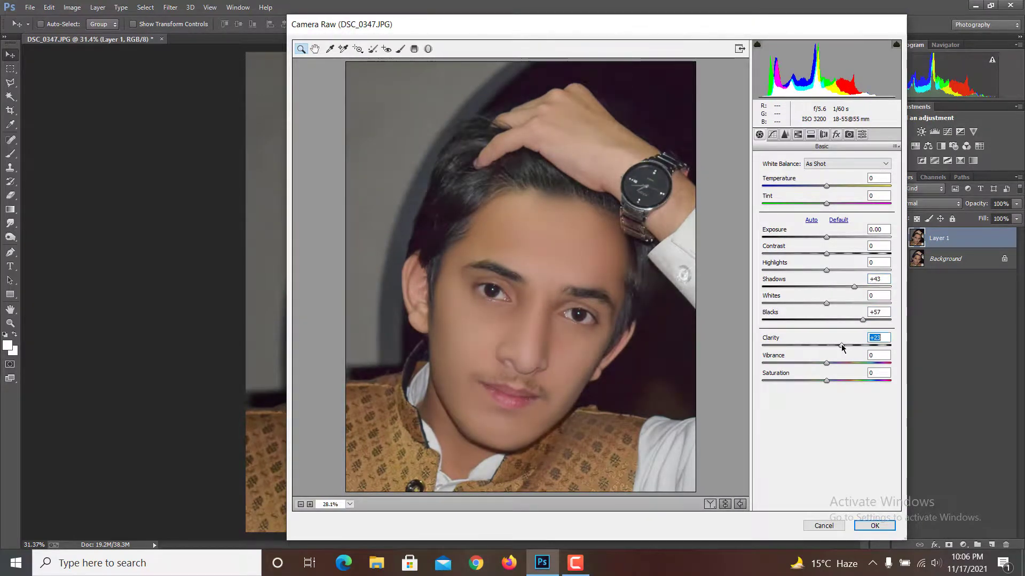
# Step: In HSL/Grayscale, set Oranges saturation to -15 and Oranges luminance to +26
pyautogui.click(797, 135)
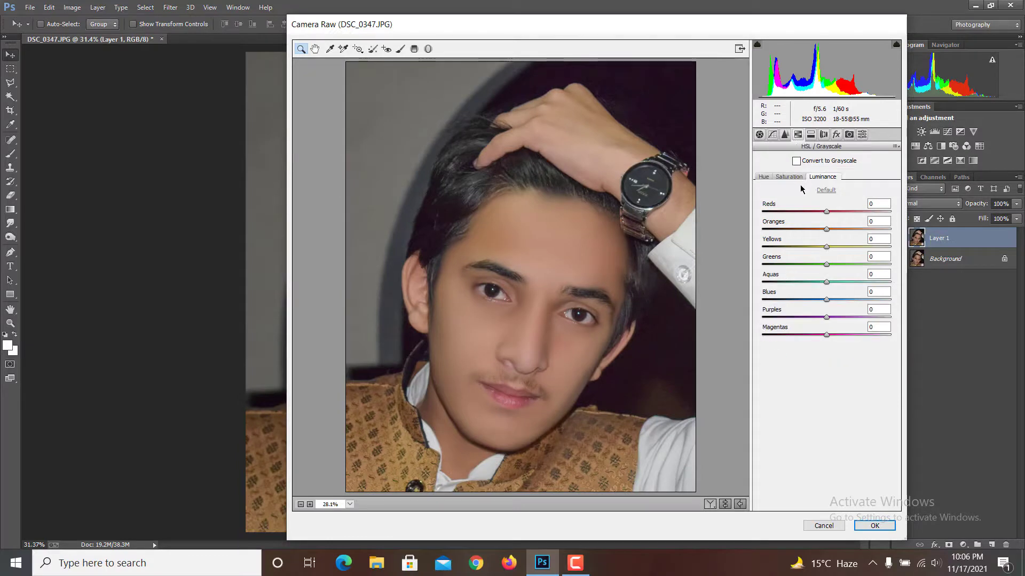
pyautogui.click(799, 176)
pyautogui.click(817, 228)
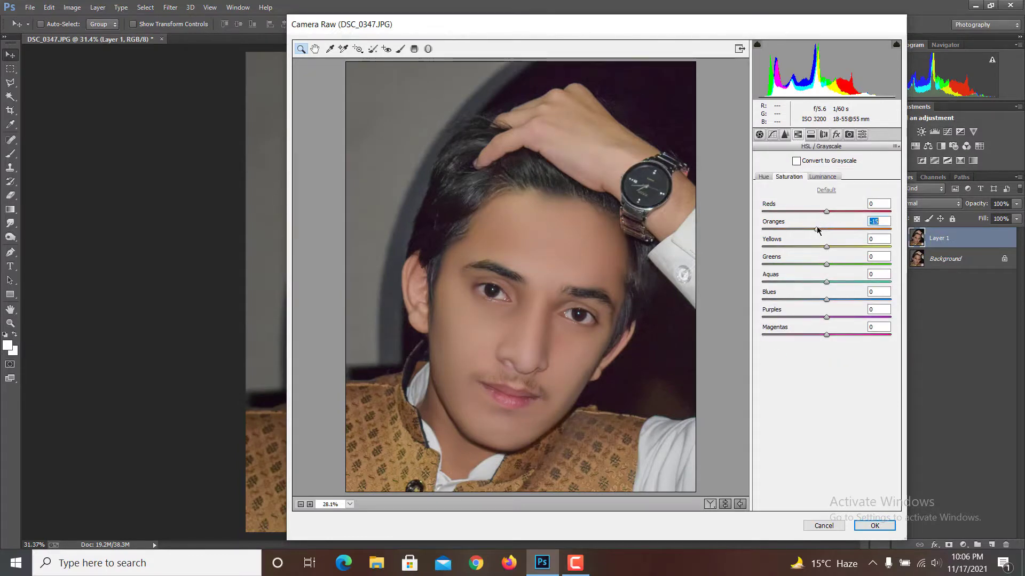
pyautogui.click(825, 176)
pyautogui.moveTo(826, 229); pyautogui.dragTo(843, 229)
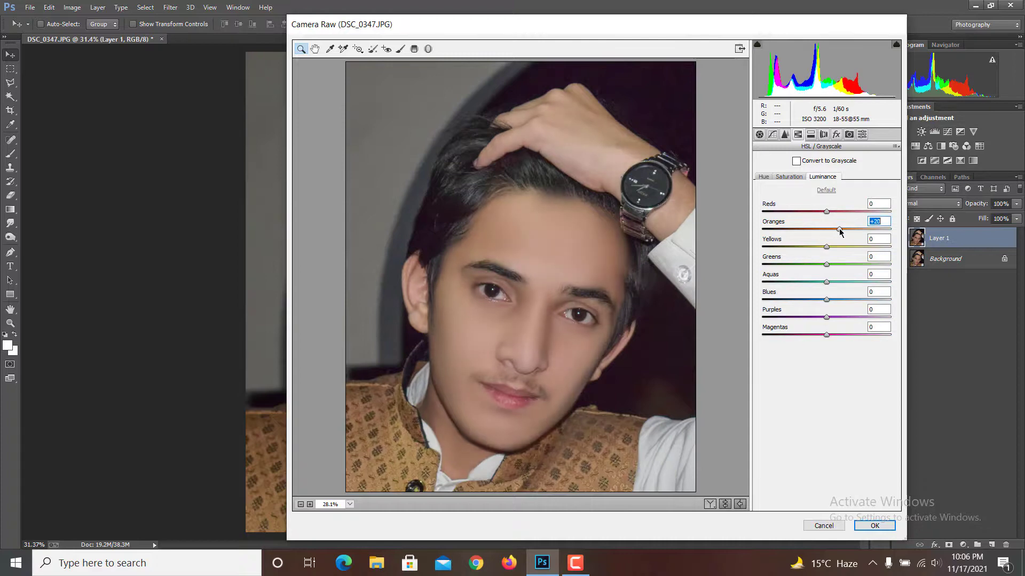
# Step: Apply the Camera Raw edits and toggle Layer 1's visibility to compare before and after
pyautogui.click(875, 526)
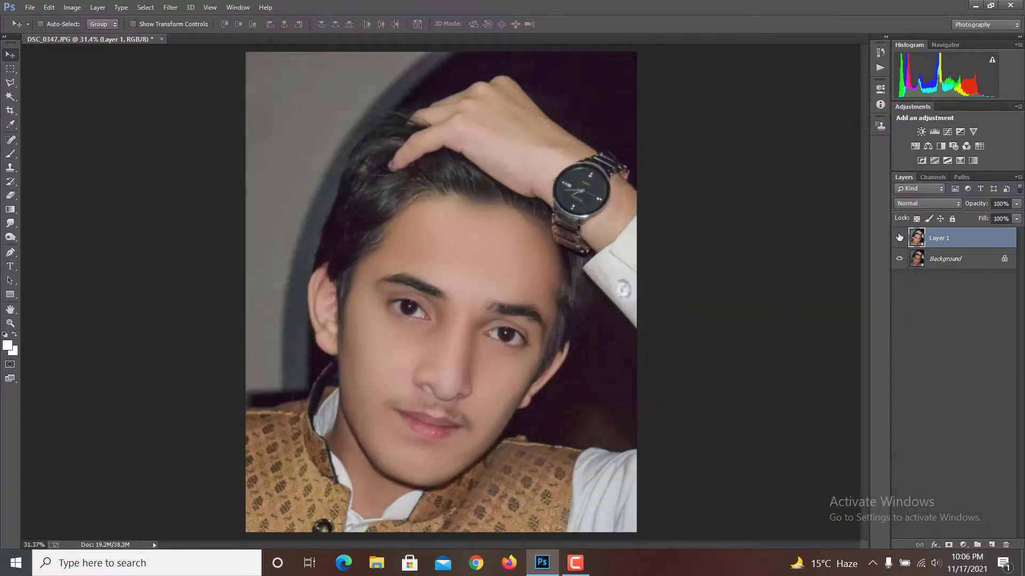
pyautogui.click(899, 237)
pyautogui.click(900, 238)
pyautogui.click(901, 239)
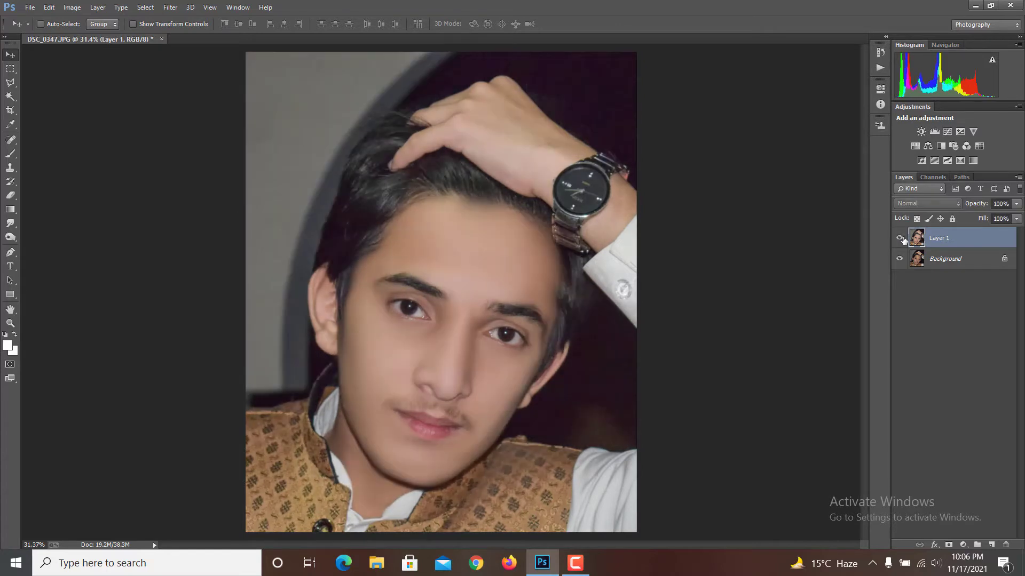